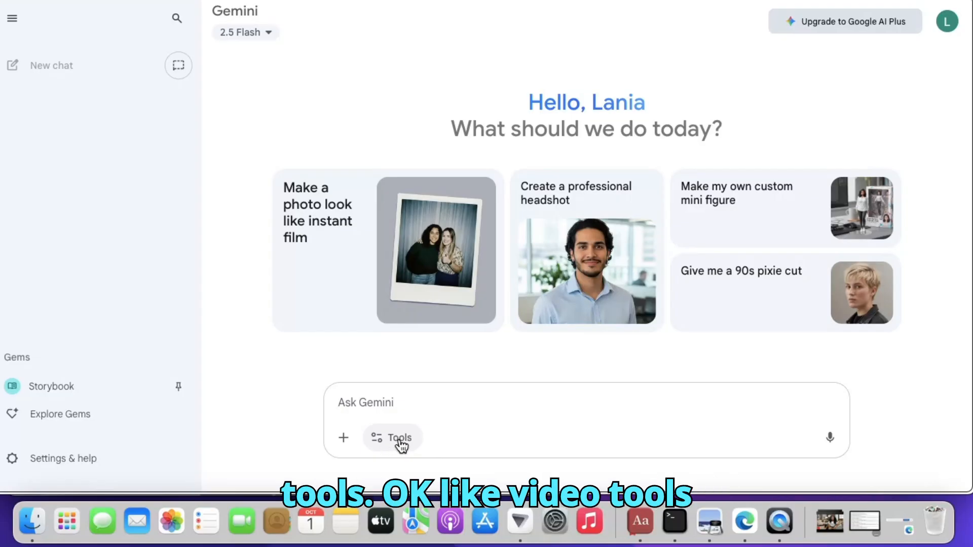
# Switch to the Create images tool and write the prompt: generate for me a beautiful calligraphy font image design for a t-shirt that says "Newyorkcity"
pyautogui.click(400, 439)
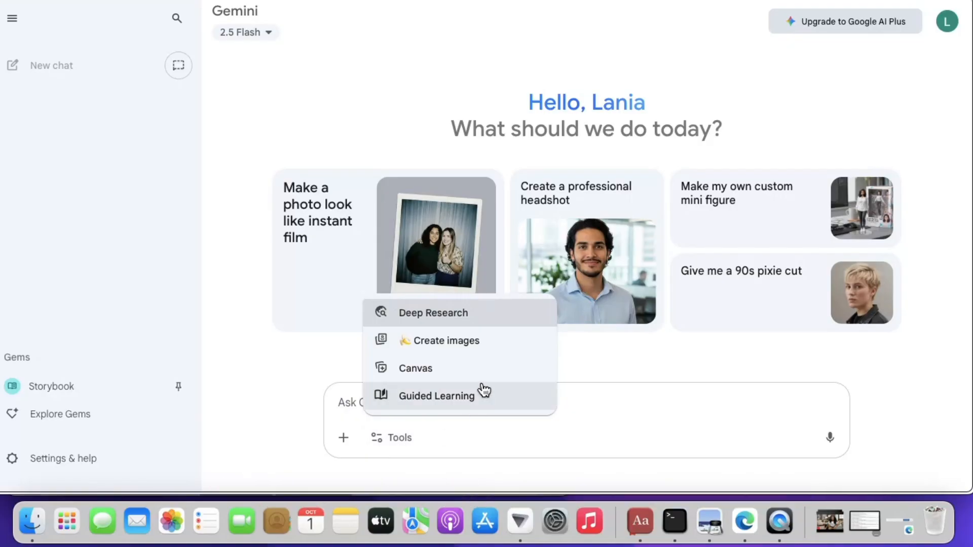
pyautogui.click(463, 346)
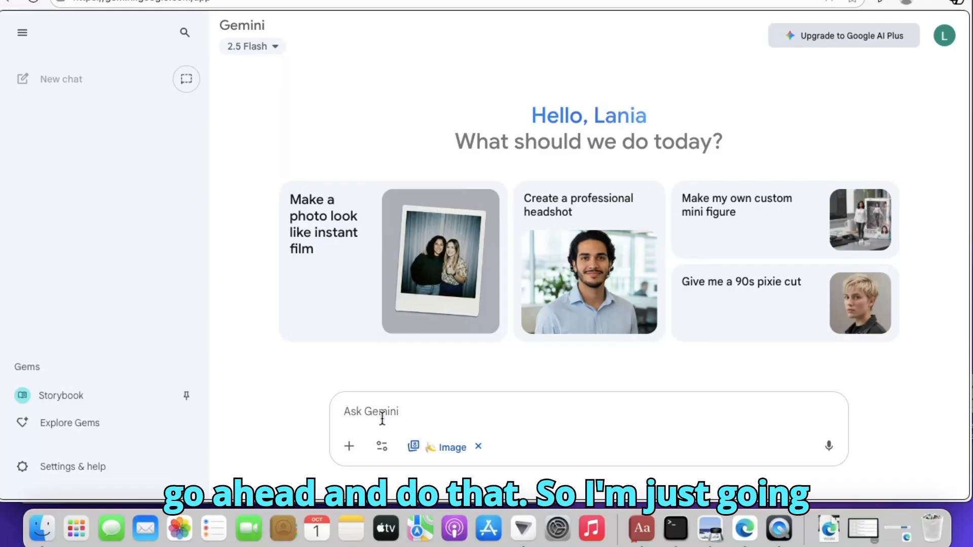
pyautogui.write('g')
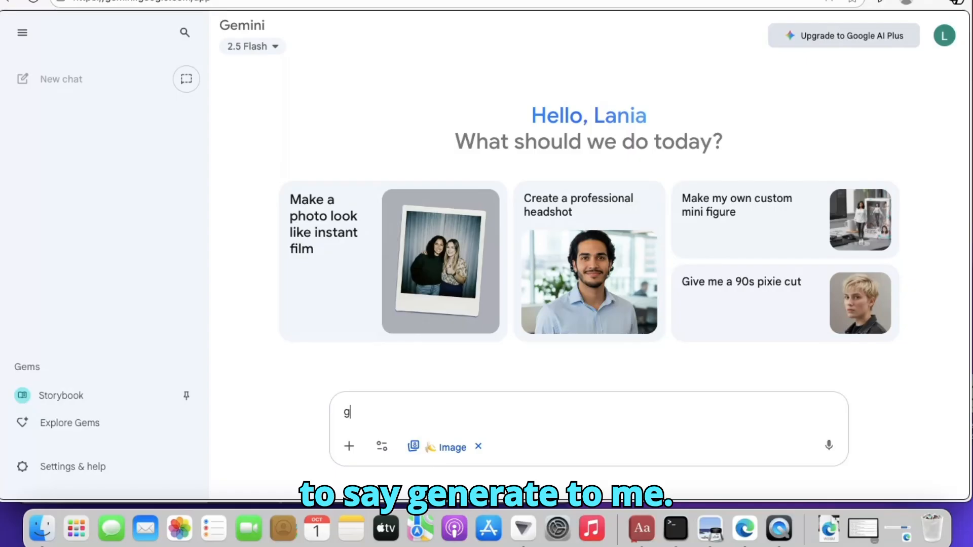
pyautogui.write('enera')
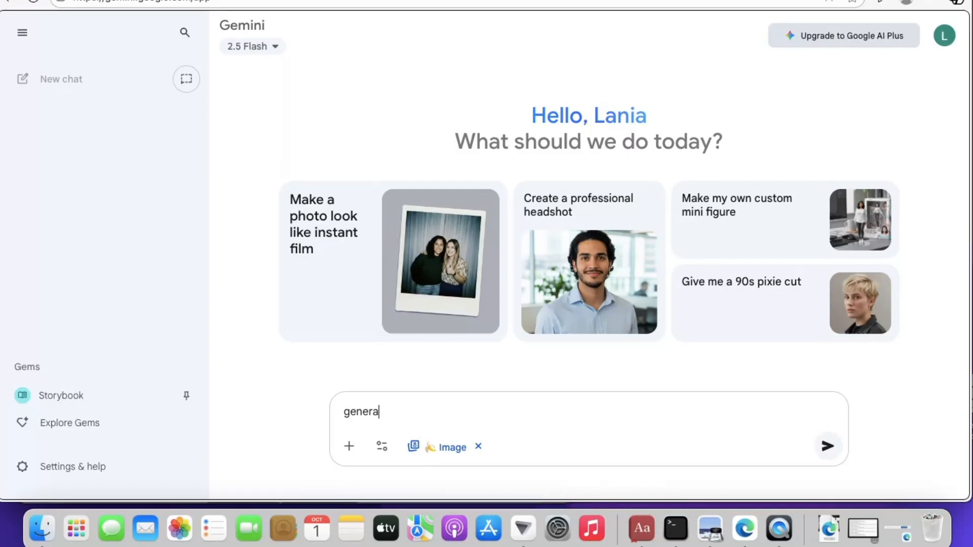
pyautogui.write('te for me a be')
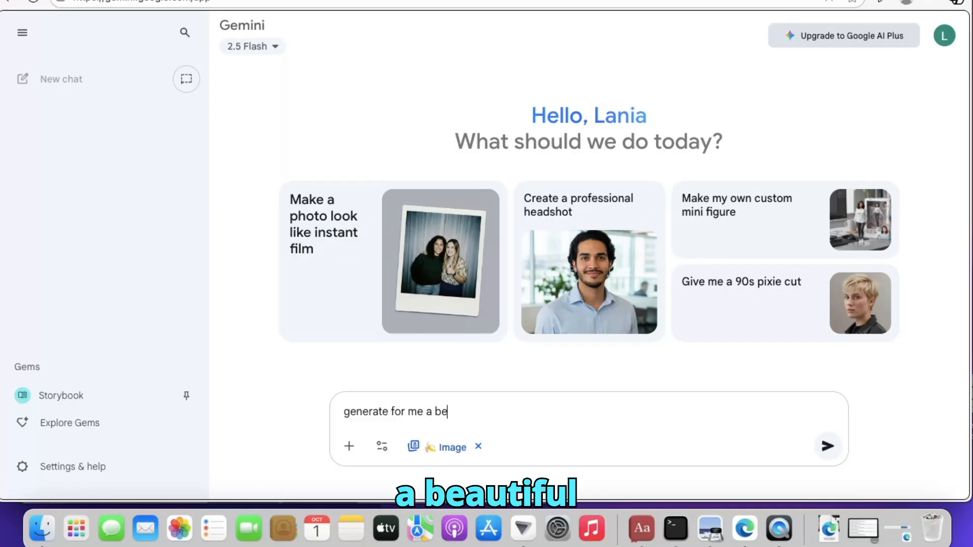
pyautogui.write('auti')
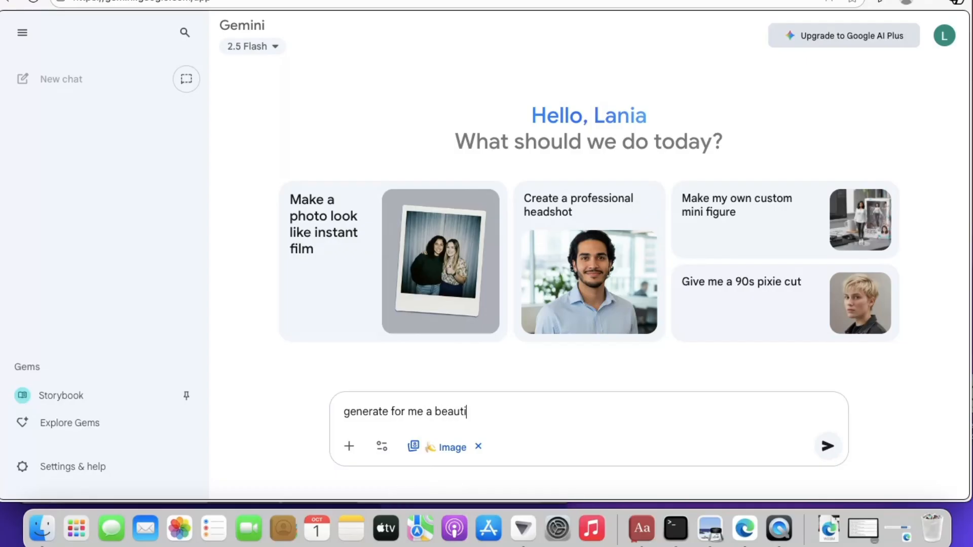
pyautogui.write('ful calligraph')
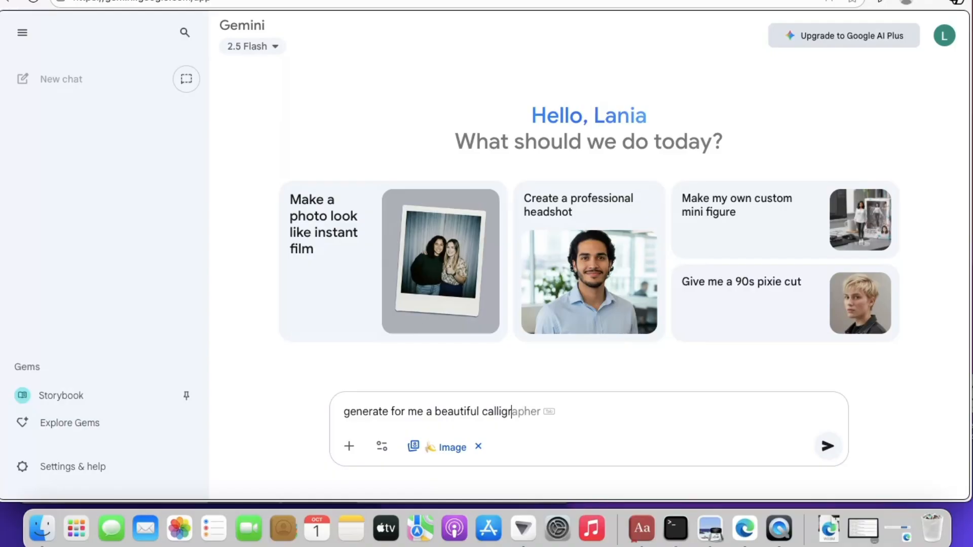
pyautogui.write('y fon')
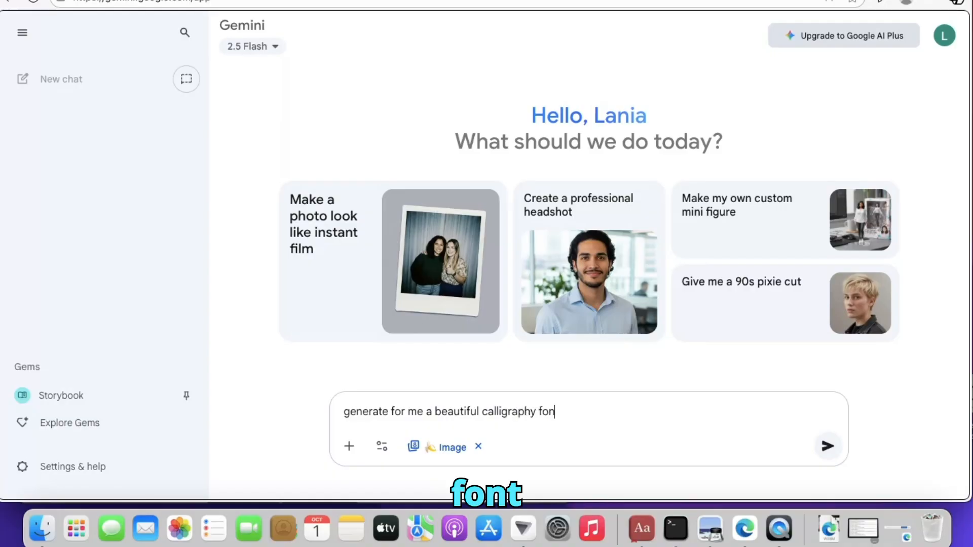
pyautogui.write('t')
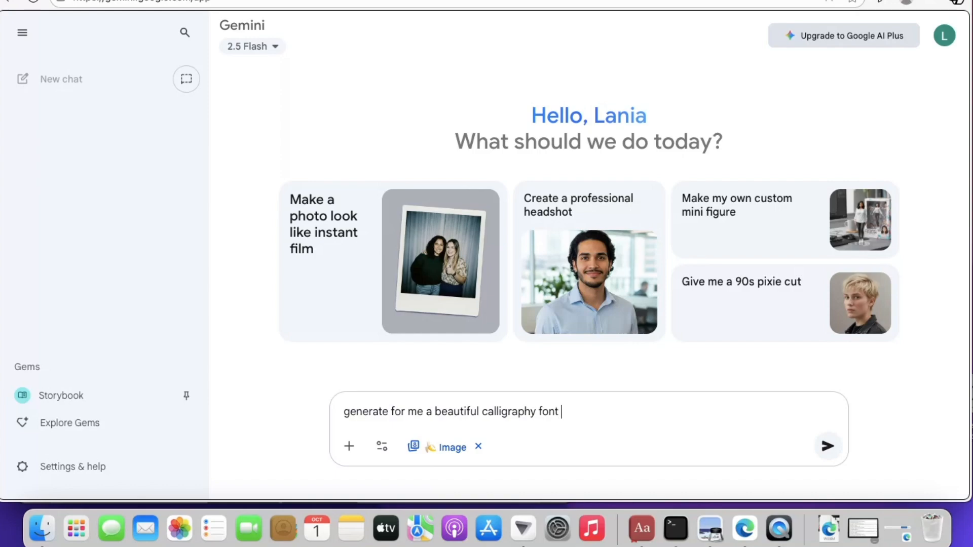
pyautogui.write(' image desi')
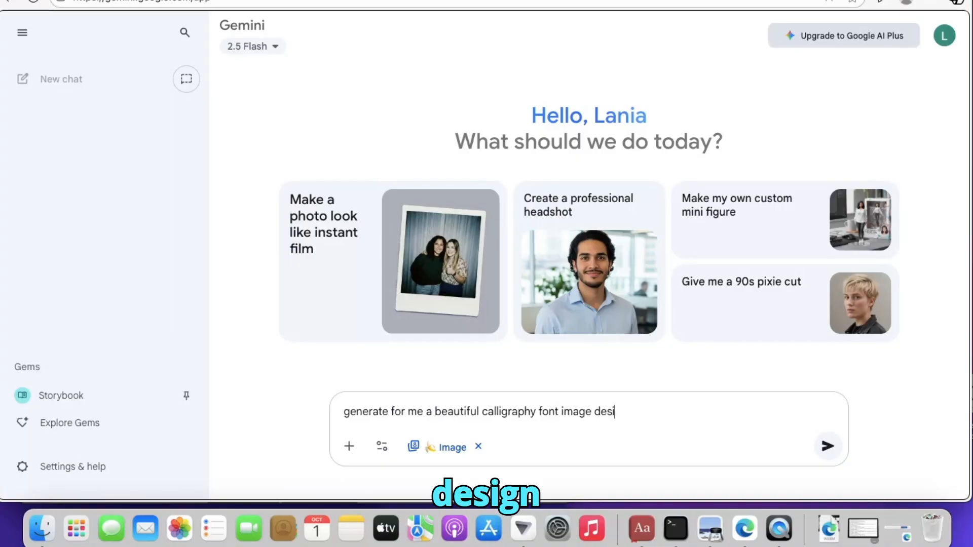
pyautogui.write('gn')
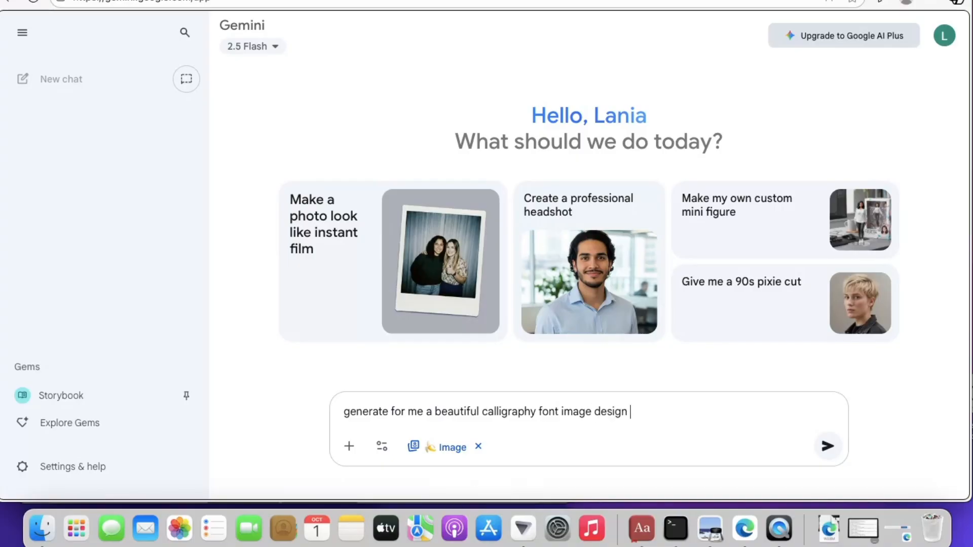
pyautogui.write(' for a ')
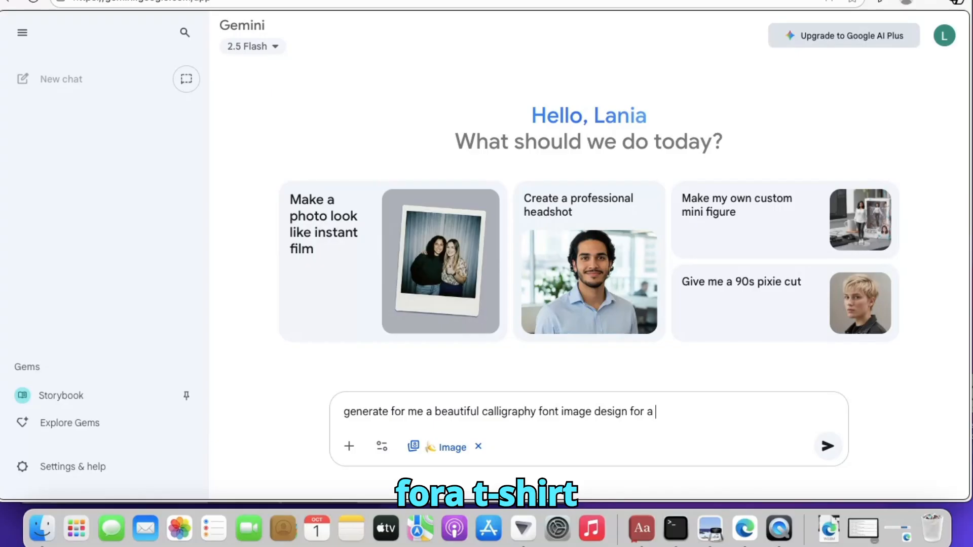
pyautogui.write('ti')
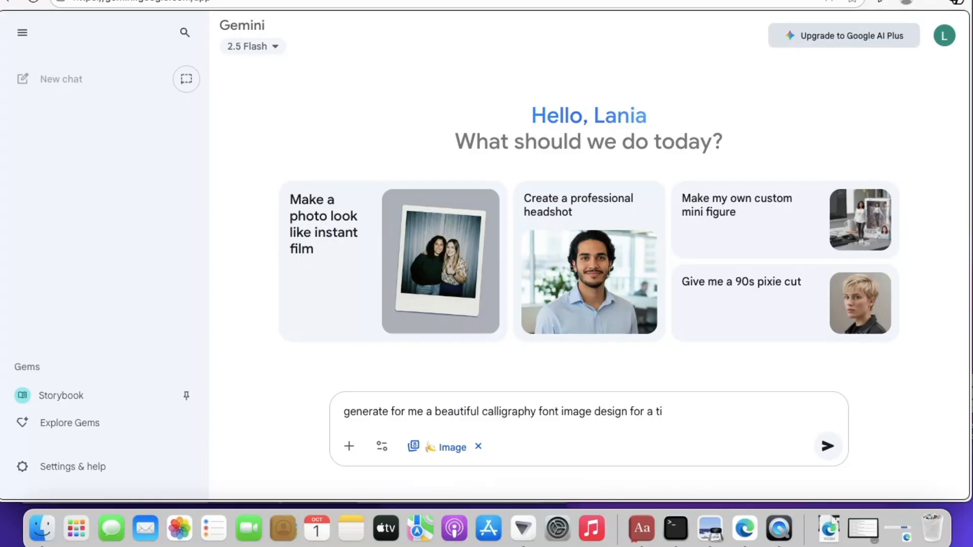
pyautogui.press('BackSpace')
pyautogui.write('-shirt t')
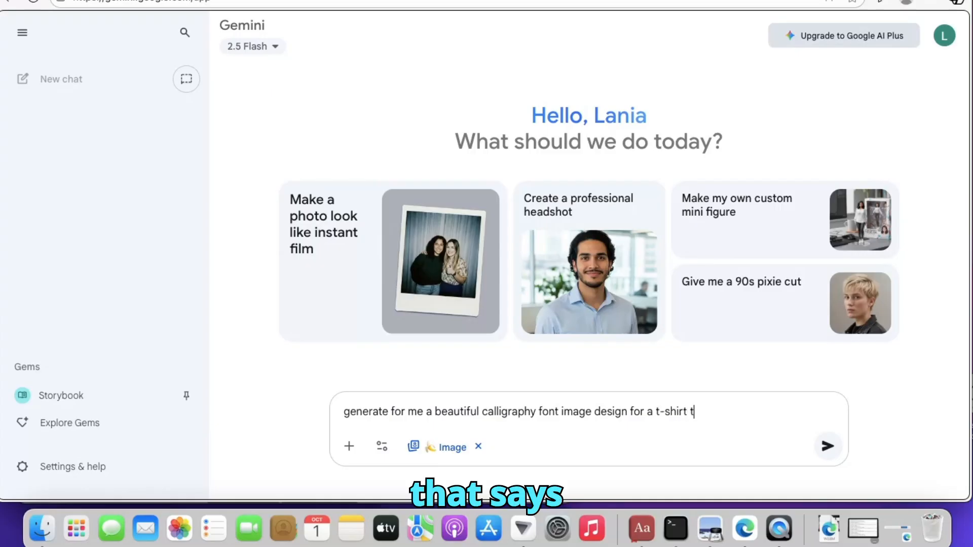
pyautogui.write('hats')
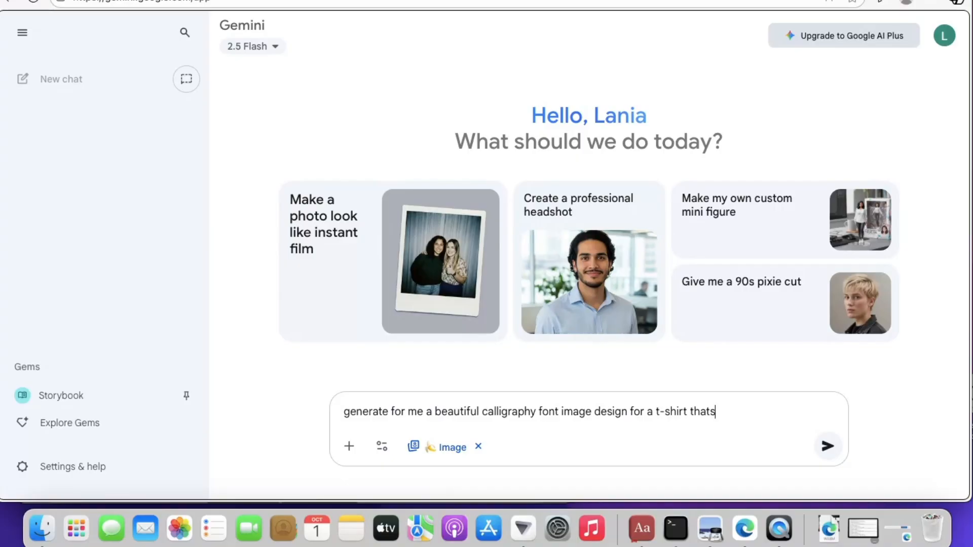
pyautogui.press('BackSpace')
pyautogui.write('says')
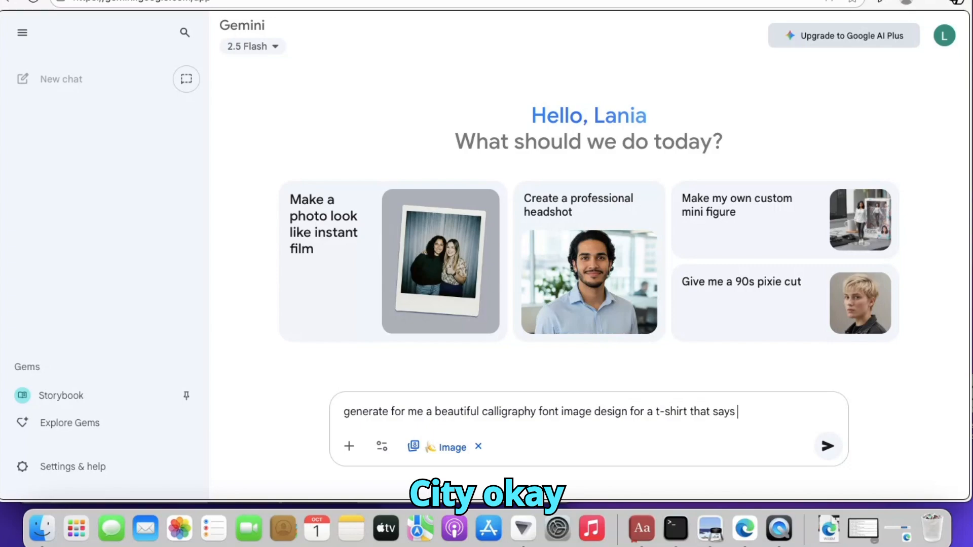
pyautogui.write('"New')
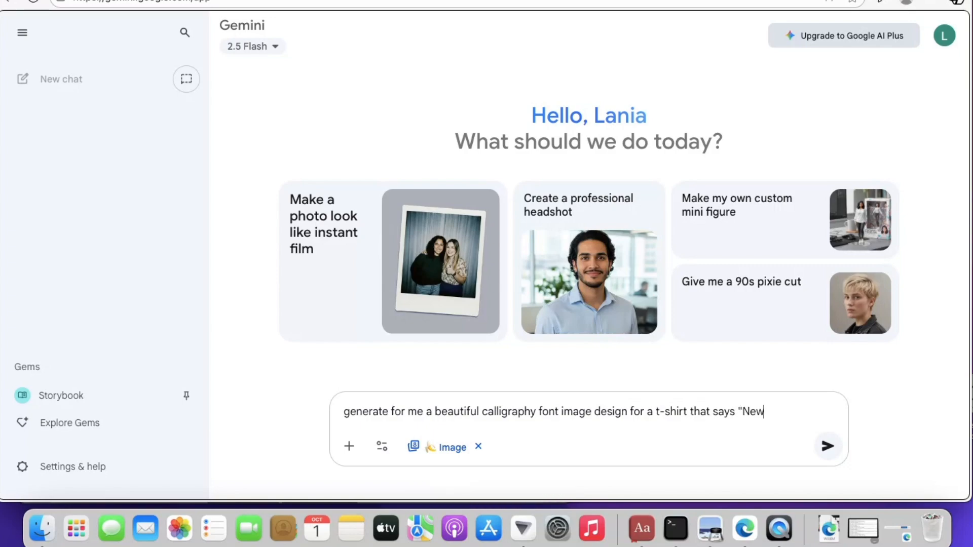
pyautogui.write('yorkcity)')
pyautogui.press('BackSpace')
pyautogui.write('"')
# Separate the words as "Newyork city" in the prompt and submit it to generate the design
pyautogui.click(786, 411)
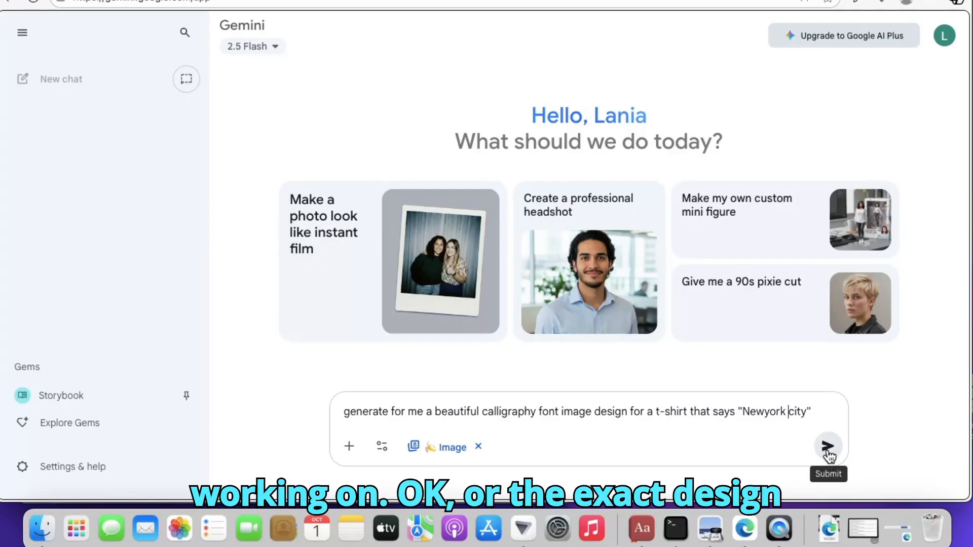
pyautogui.click(827, 451)
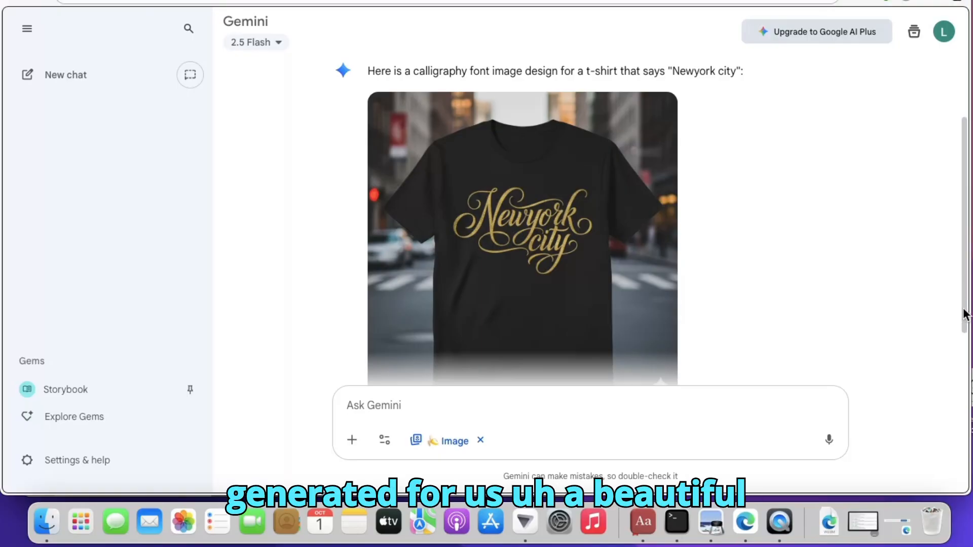
pyautogui.moveTo(963, 312); pyautogui.dragTo(970, 360)
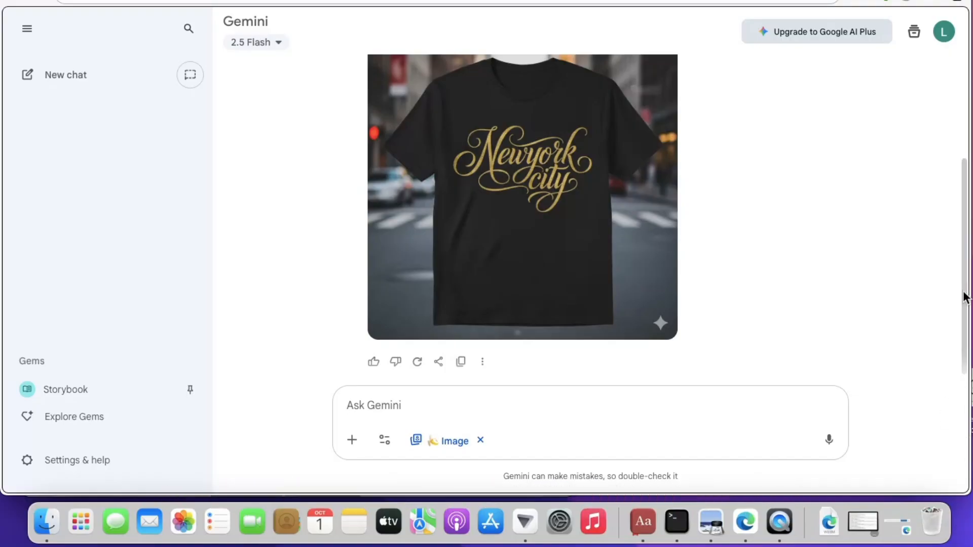
# Submit a prompt asking, keeping everything the same, for a street style image of a female wearing that exact t-shirt walking on city streets
pyautogui.moveTo(962, 297)
pyautogui.mouseDown()
pyautogui.moveTo(966, 141)
pyautogui.moveTo(968, 304)
pyautogui.mouseUp()
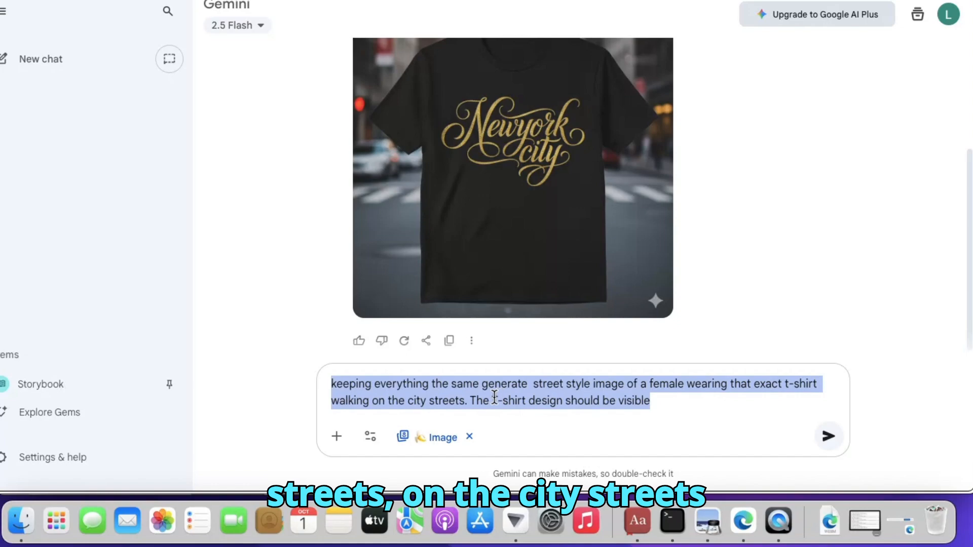
pyautogui.click(467, 401)
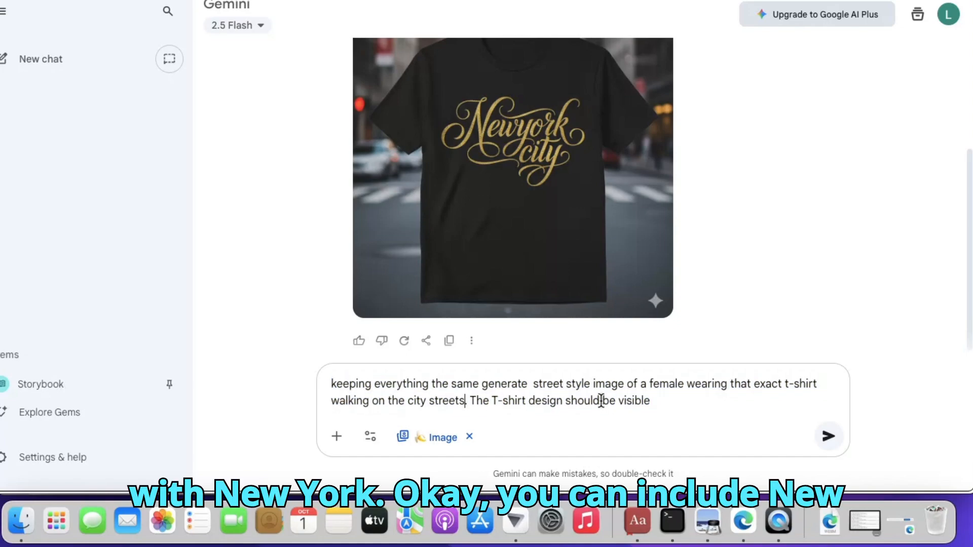
pyautogui.click(830, 439)
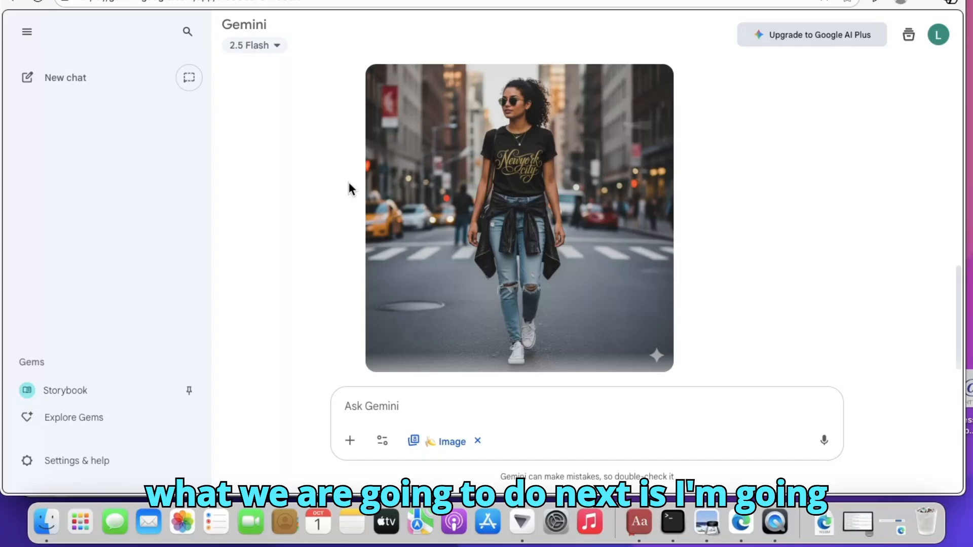
# Upload the image file "_Create a high-quality image of a beautiful, happy 24-year-old African Ameri...ten in an elegant font .jpg" into the prompt
pyautogui.click(350, 441)
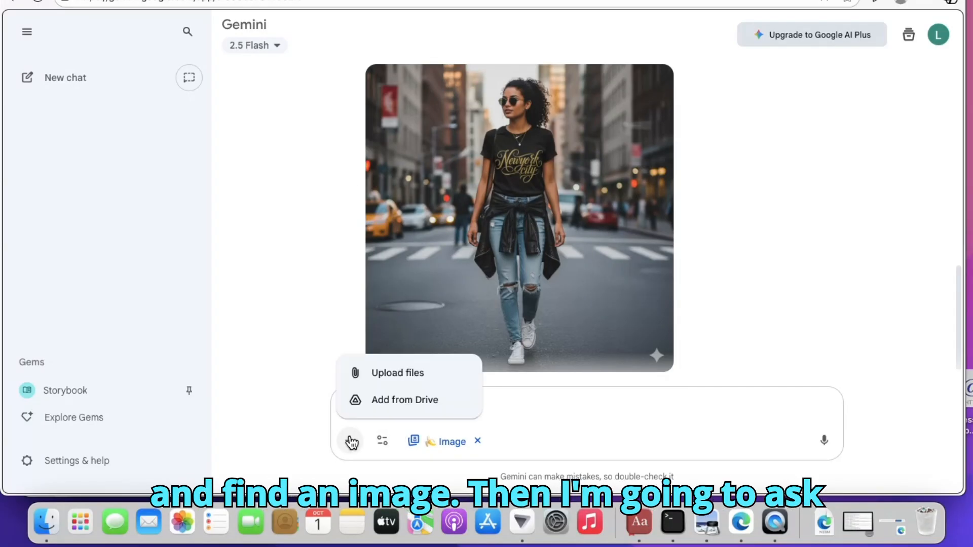
pyautogui.click(398, 375)
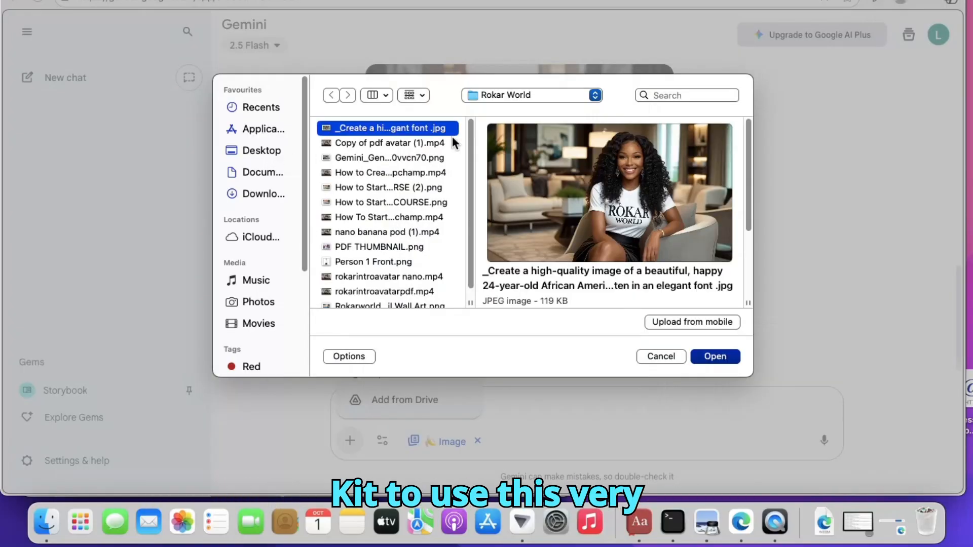
pyautogui.click(714, 356)
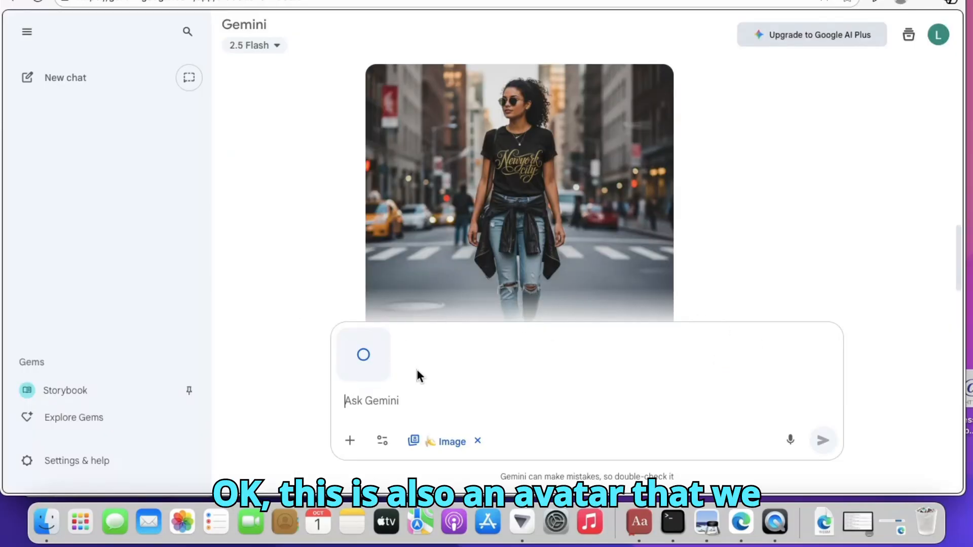
pyautogui.click(368, 403)
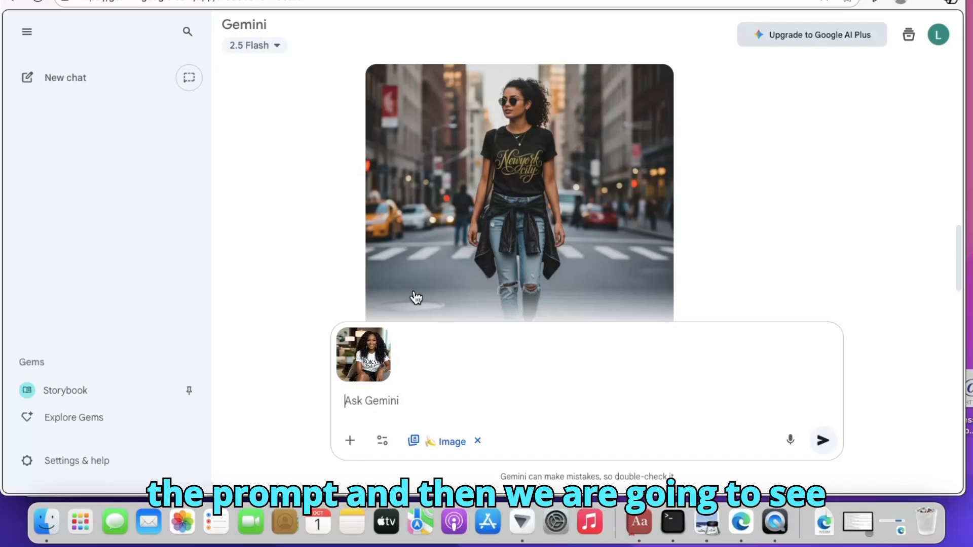
# Download the Newyork city t-shirt design image at full size
pyautogui.moveTo(643, 97)
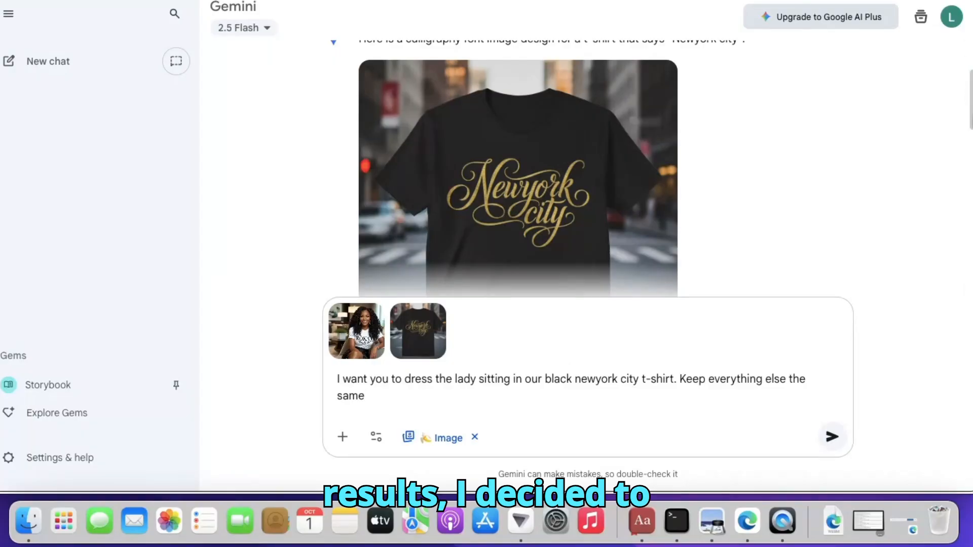
pyautogui.scroll(-2, 969, 109)
pyautogui.scroll(-3, 968, 116)
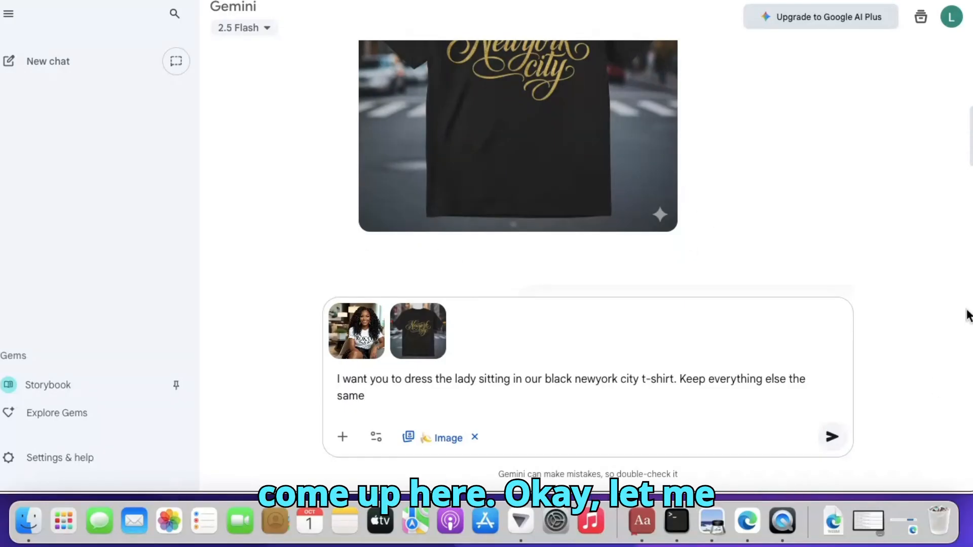
pyautogui.moveTo(972, 135); pyautogui.dragTo(971, 92)
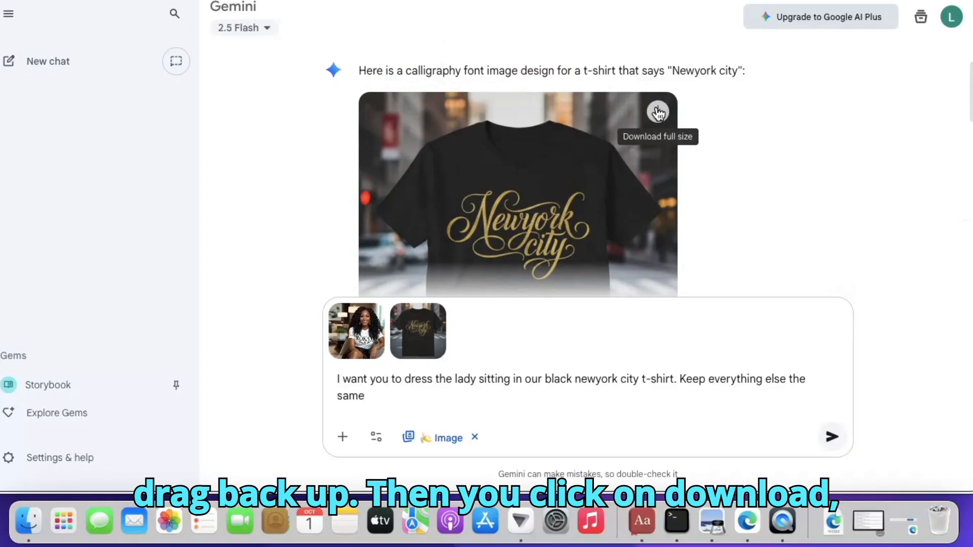
pyautogui.click(654, 112)
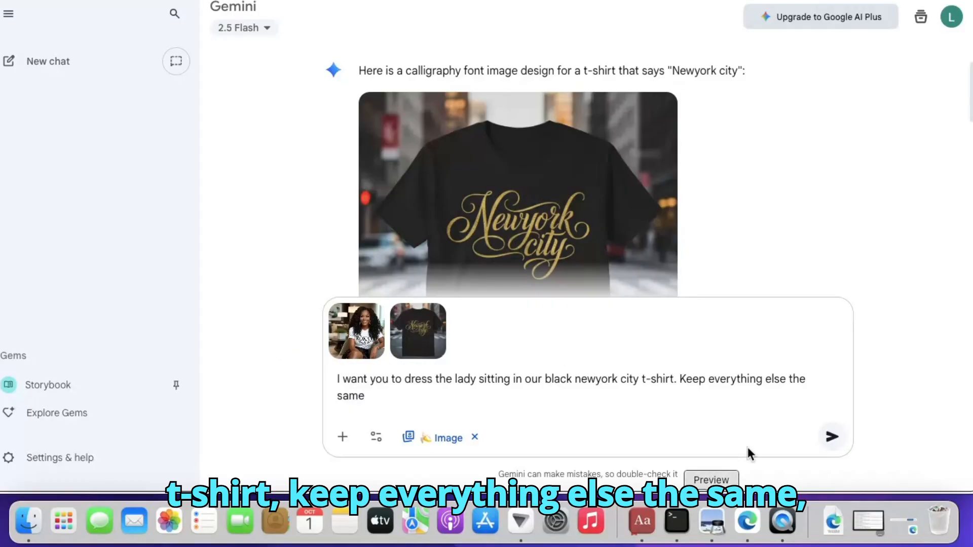
# Submit the prompt asking to dress the seated lady in the black newyork city t-shirt, keeping everything else the same
pyautogui.click(832, 445)
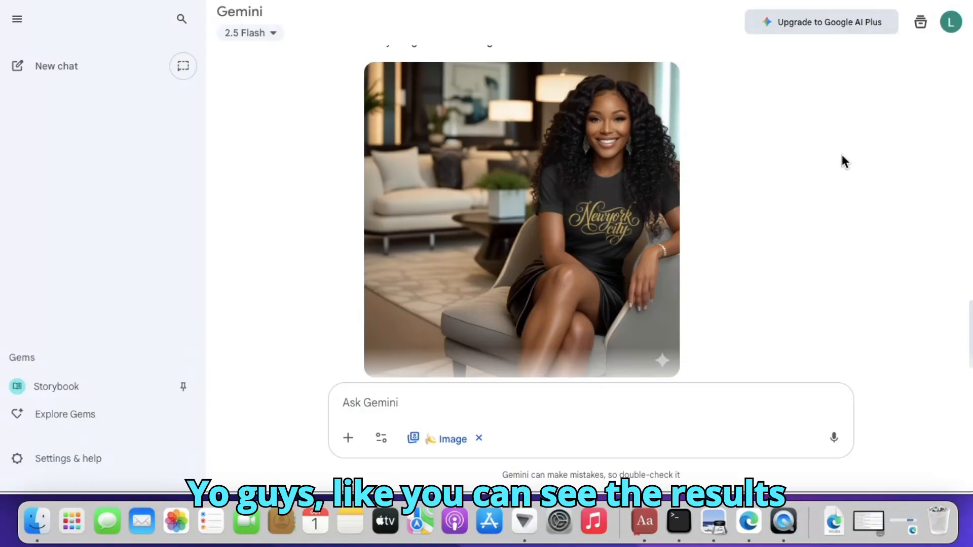
pyautogui.moveTo(971, 335)
pyautogui.mouseDown()
pyautogui.moveTo(972, 319)
pyautogui.moveTo(972, 340)
pyautogui.mouseUp()
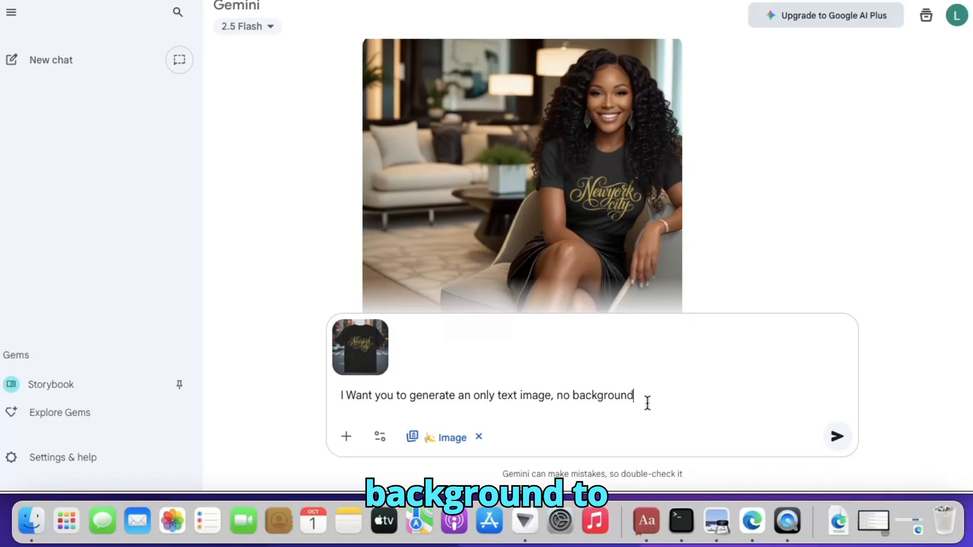
# Finish and submit the prompt asking to generate a text-only image with no background for our design
pyautogui.write('for ')
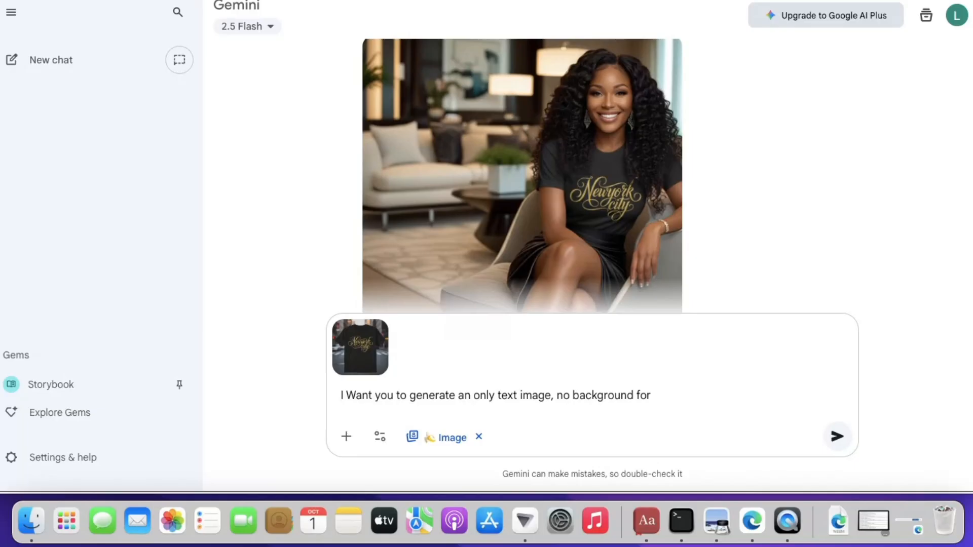
pyautogui.write('ou')
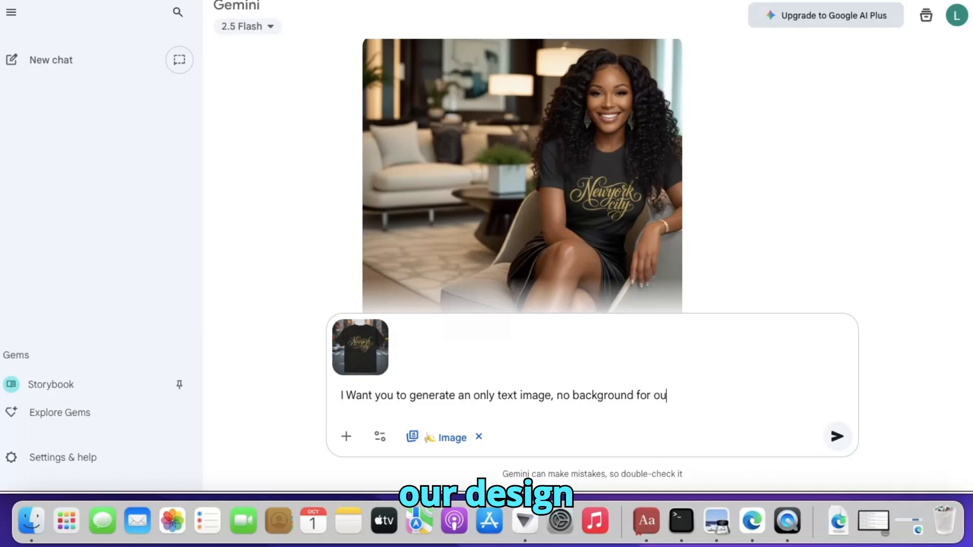
pyautogui.write('r desi')
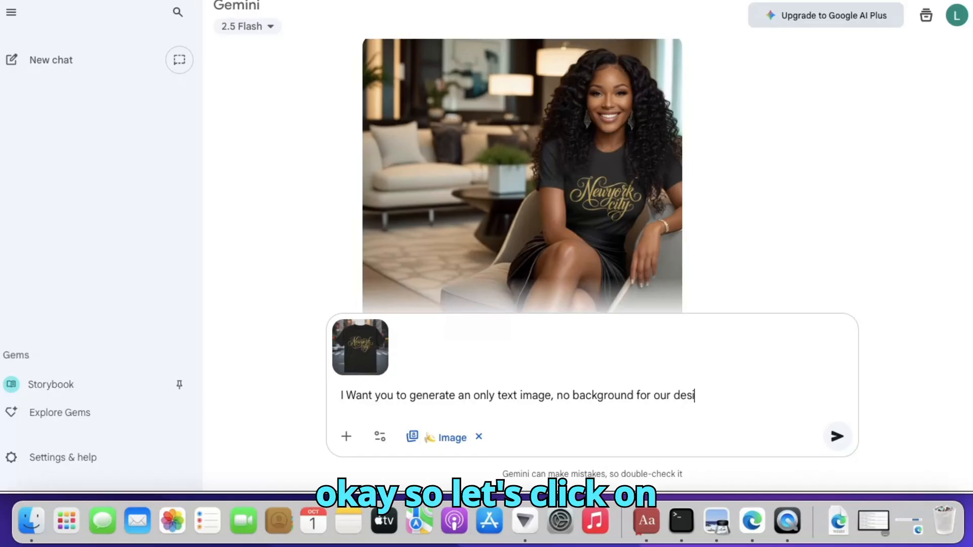
pyautogui.write('gn')
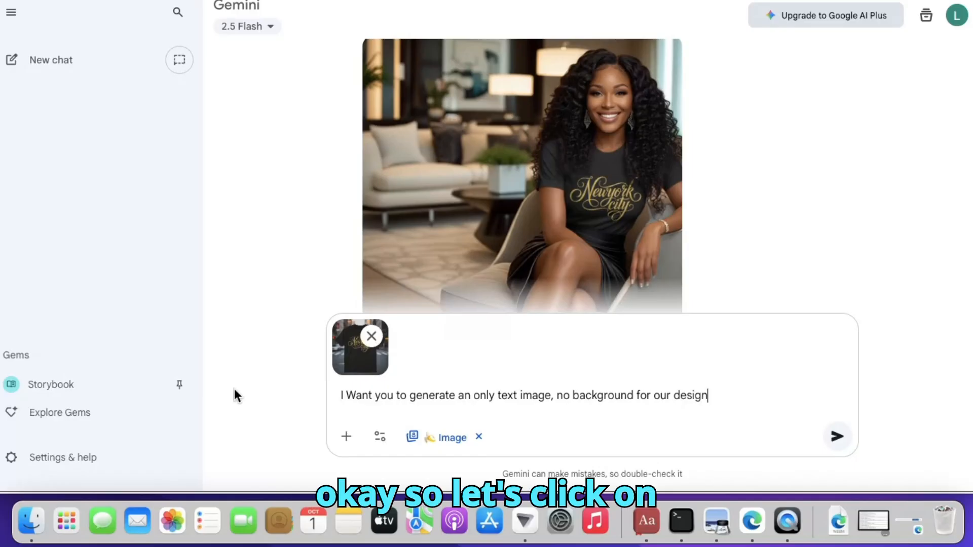
pyautogui.click(837, 437)
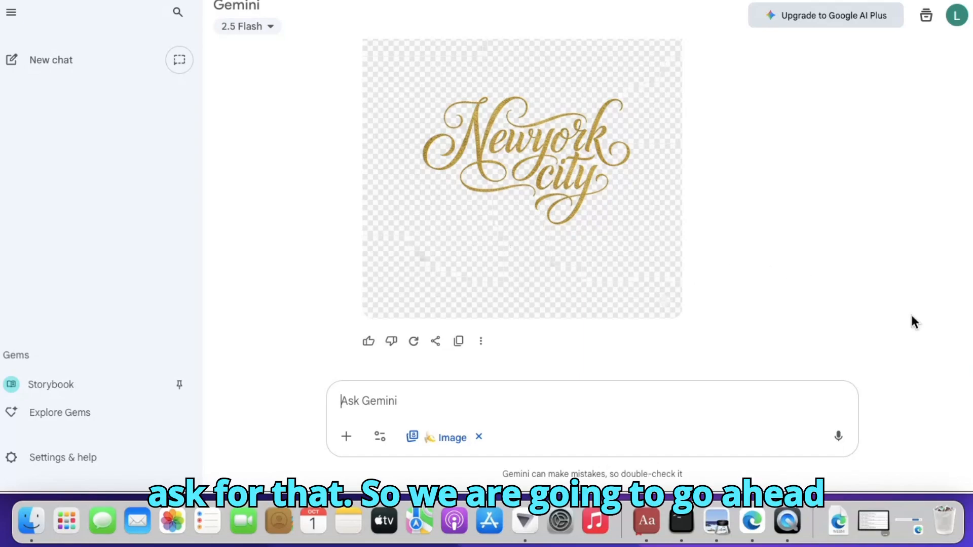
# Download the transparent-background Newyork city text design image
pyautogui.scroll(1, 522, 208)
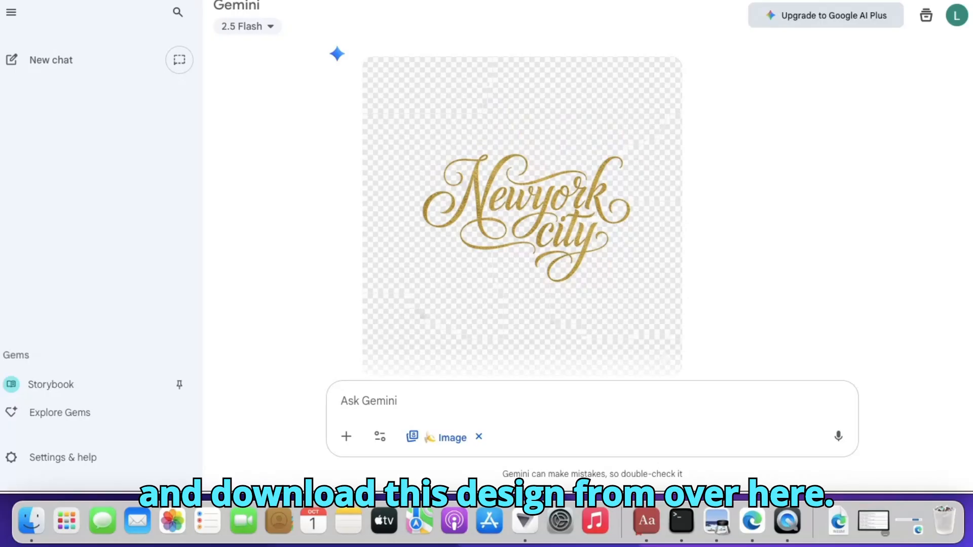
pyautogui.moveTo(641, 83)
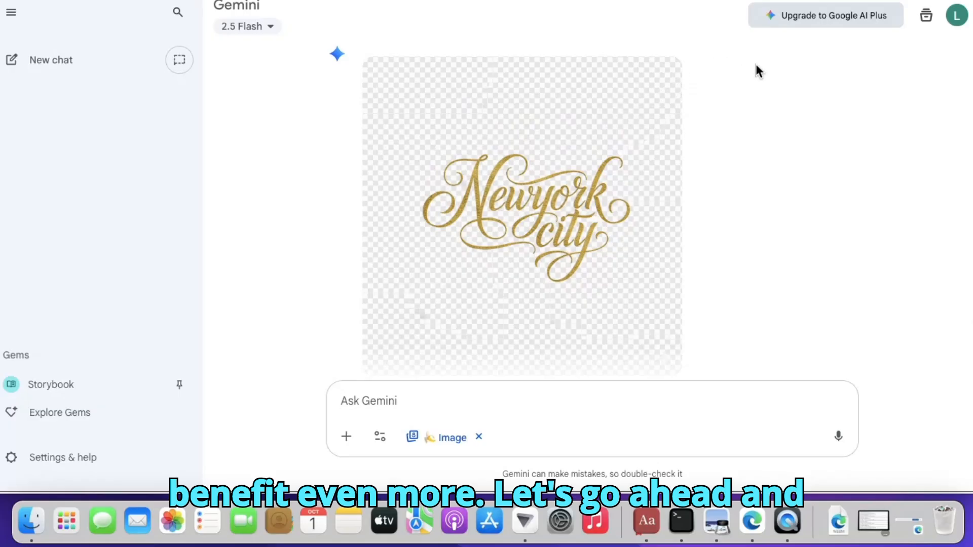
pyautogui.click(663, 79)
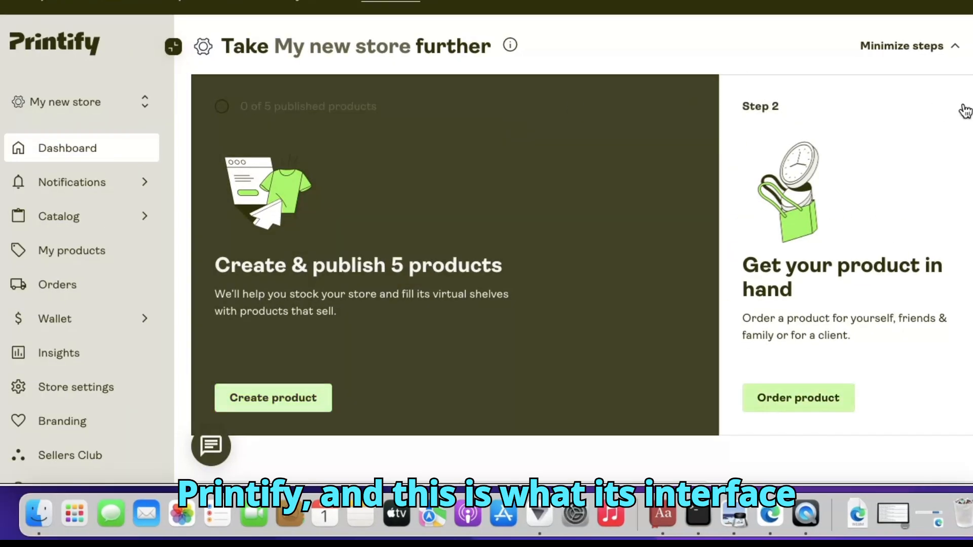
# Switch to Printify and open the Men's Clothing T-shirts catalog
pyautogui.scroll(-3, 962, 108)
pyautogui.scroll(-5, 805, 341)
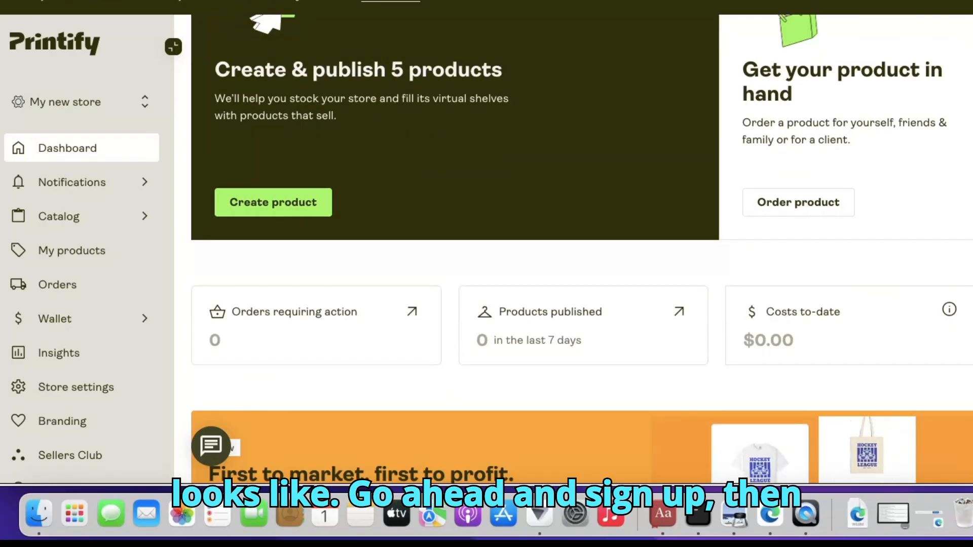
pyautogui.scroll(6, 804, 341)
pyautogui.scroll(2, 581, 249)
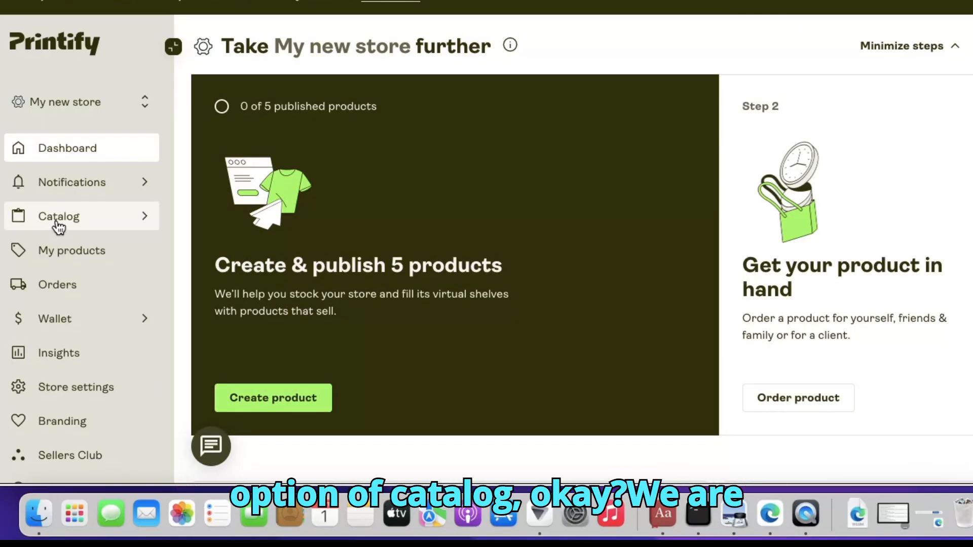
pyautogui.click(58, 226)
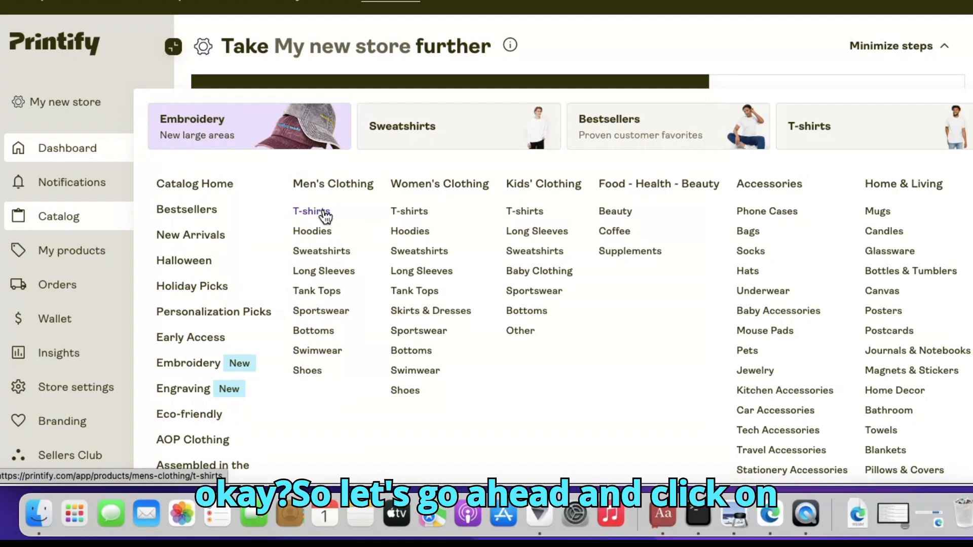
pyautogui.click(324, 213)
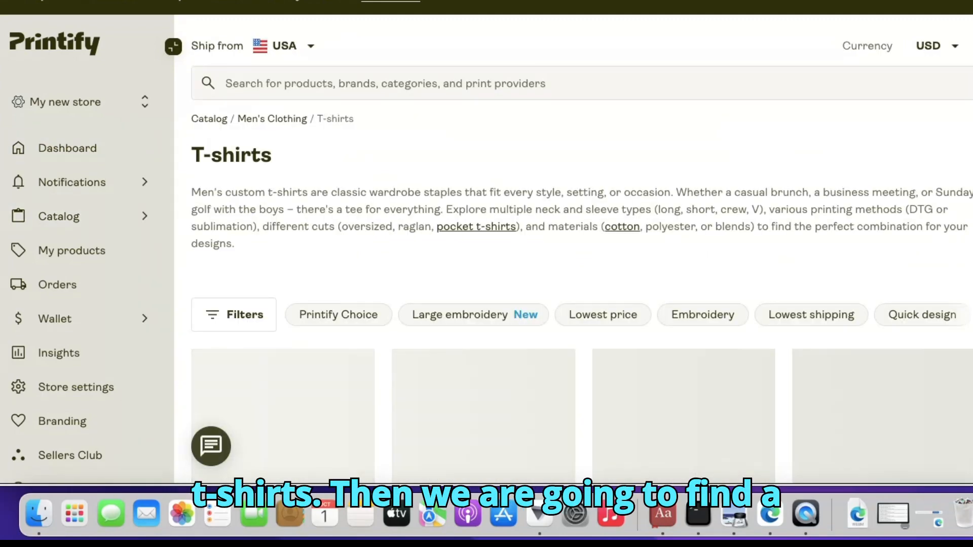
# Browse the T-shirt listings and open the Unisex Garment-Dyed T-shirt product
pyautogui.scroll(-8, 581, 249)
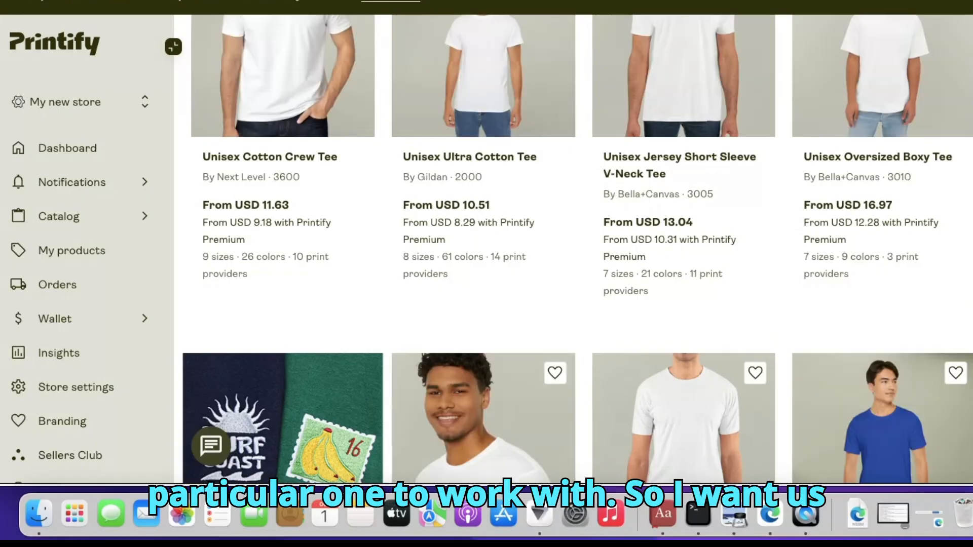
pyautogui.scroll(6, 581, 248)
pyautogui.scroll(-4, 581, 249)
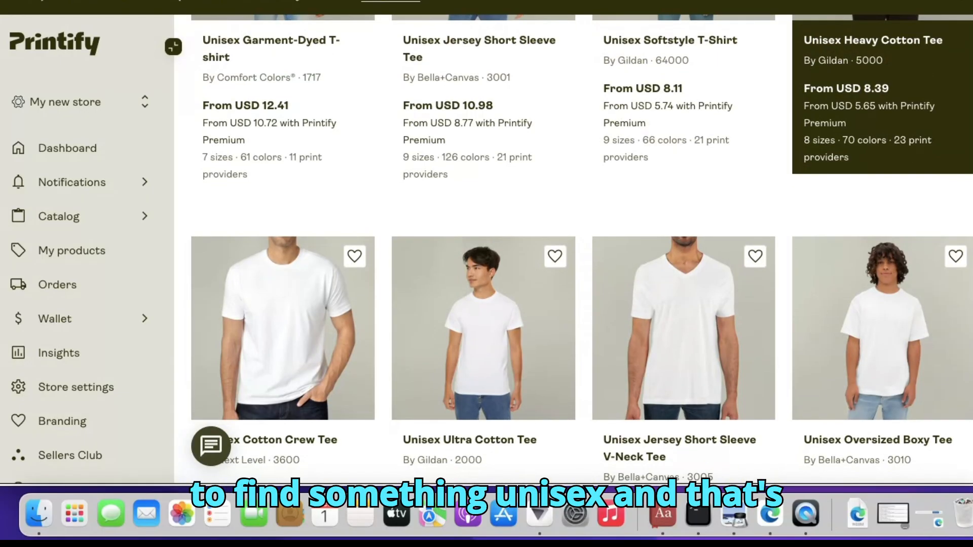
pyautogui.scroll(10, 581, 248)
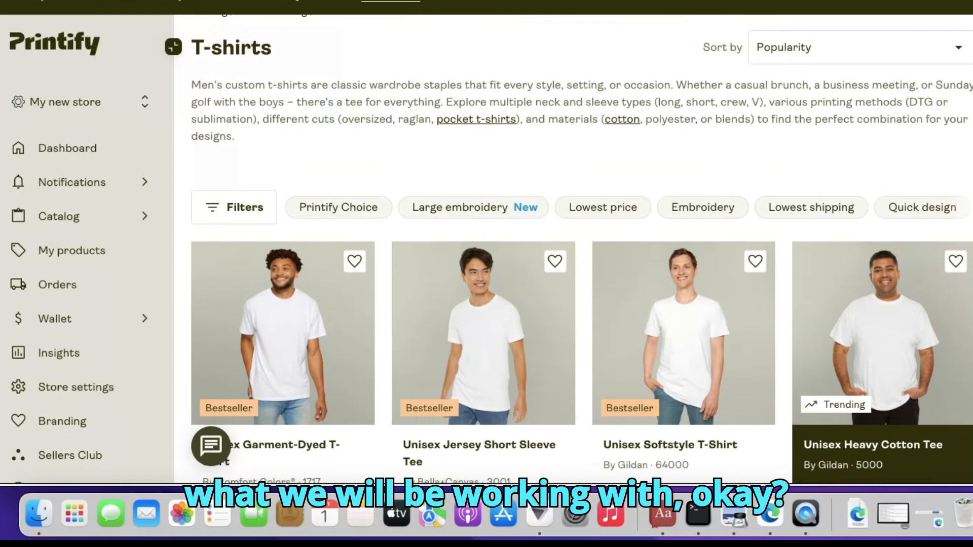
pyautogui.scroll(-2, 581, 248)
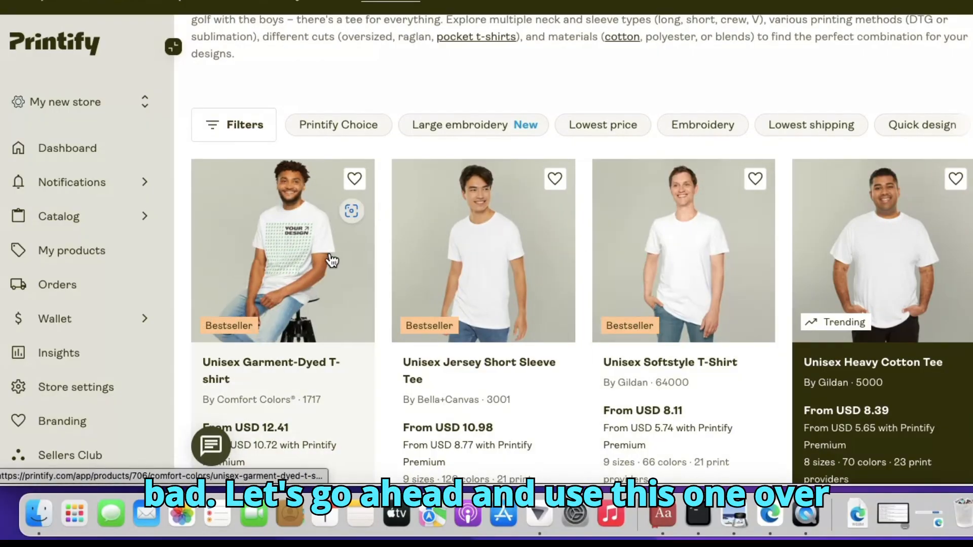
pyautogui.click(291, 261)
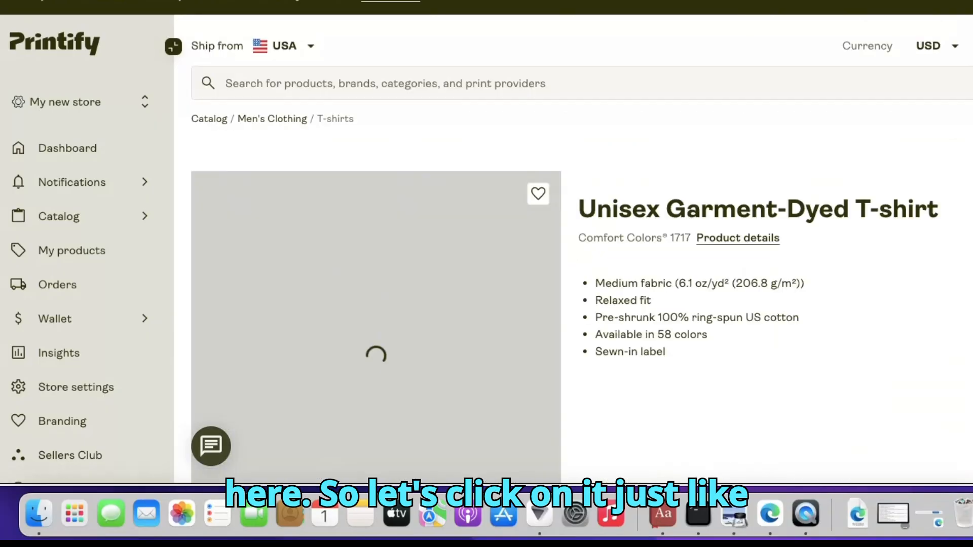
# Scroll through the product page and start designing the Unisex Garment-Dyed T-shirt
pyautogui.scroll(-7, 581, 248)
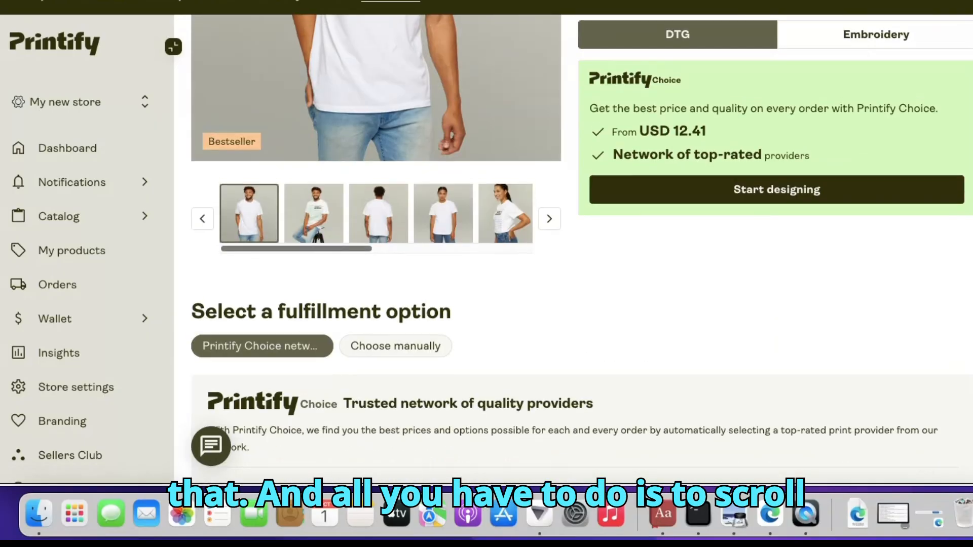
pyautogui.scroll(-5, 581, 248)
pyautogui.scroll(10, 581, 248)
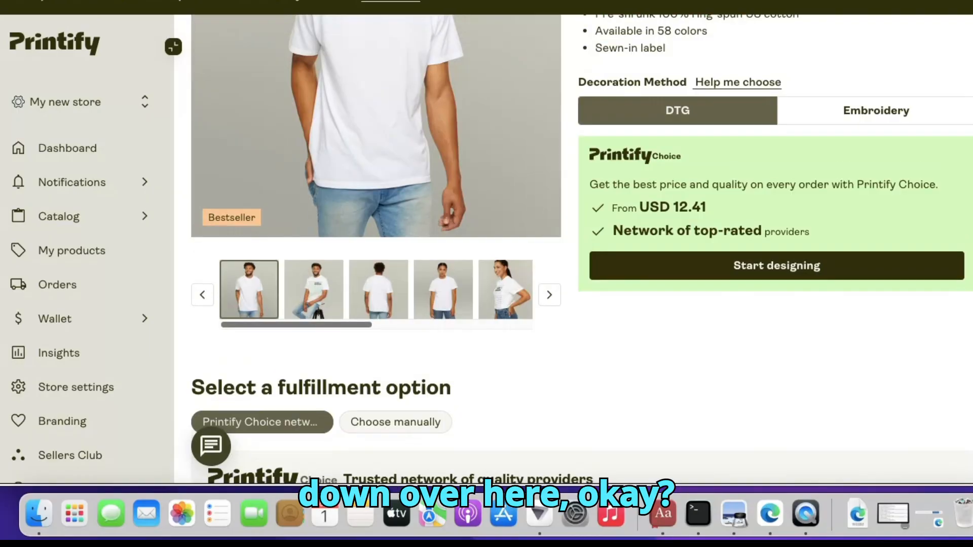
pyautogui.scroll(-10, 581, 248)
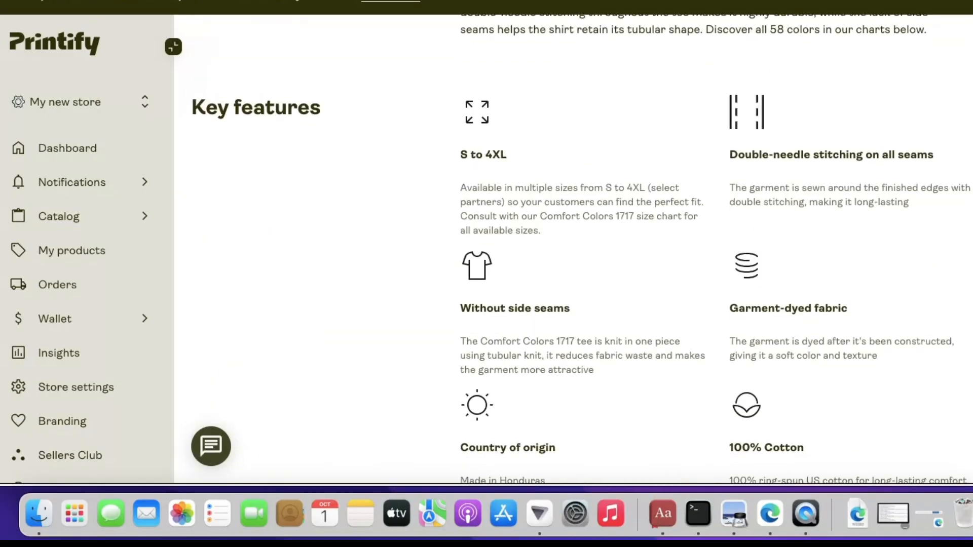
pyautogui.scroll(5, 582, 249)
pyautogui.scroll(-2, 581, 249)
pyautogui.scroll(2, 581, 248)
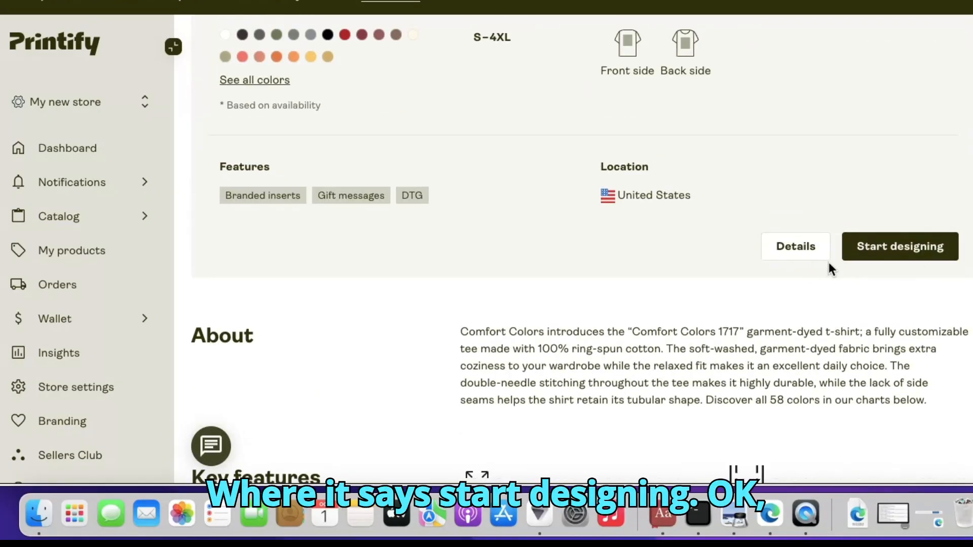
pyautogui.click(911, 247)
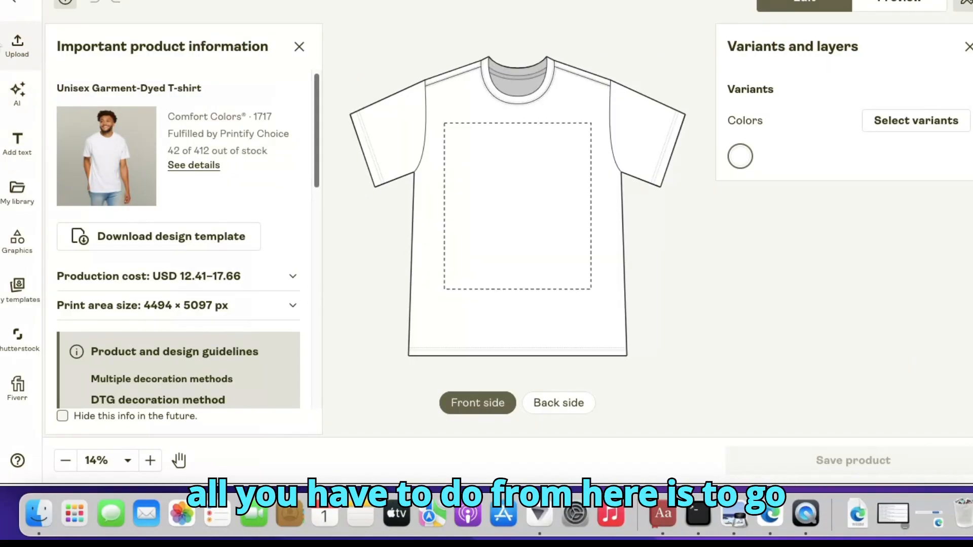
# Upload Gemini_Generated_Image_dc8yszdc8yszdc8y.png from the Desktop onto the shirt front
pyautogui.click(22, 50)
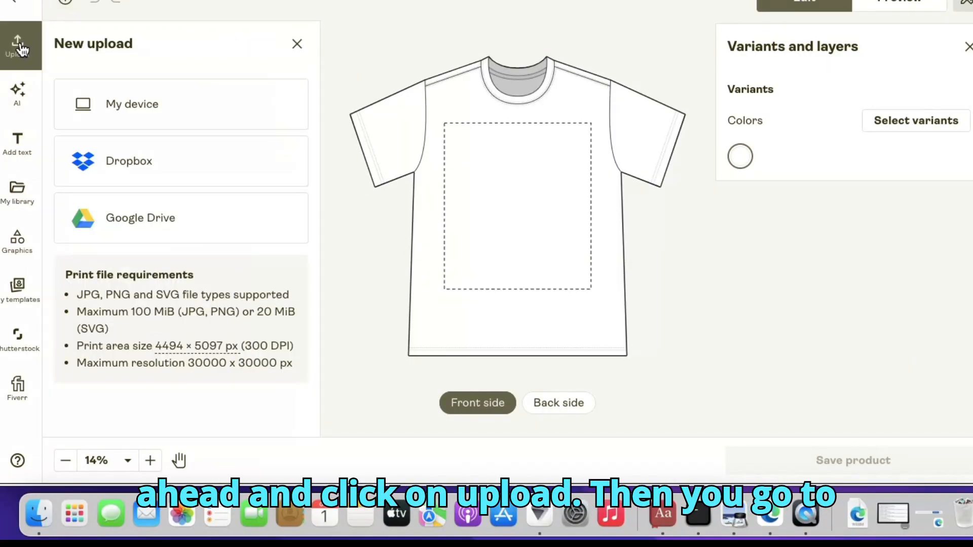
pyautogui.click(149, 103)
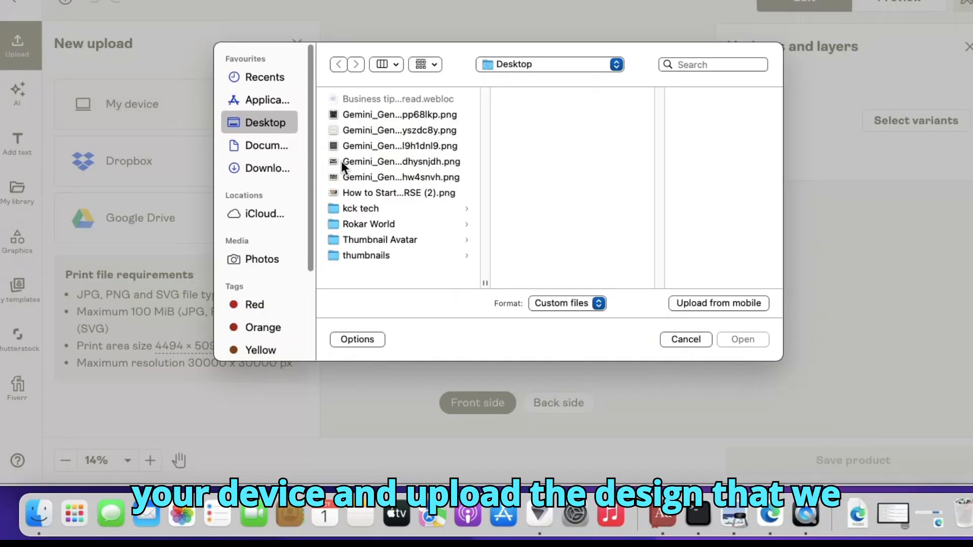
pyautogui.click(386, 105)
pyautogui.click(367, 114)
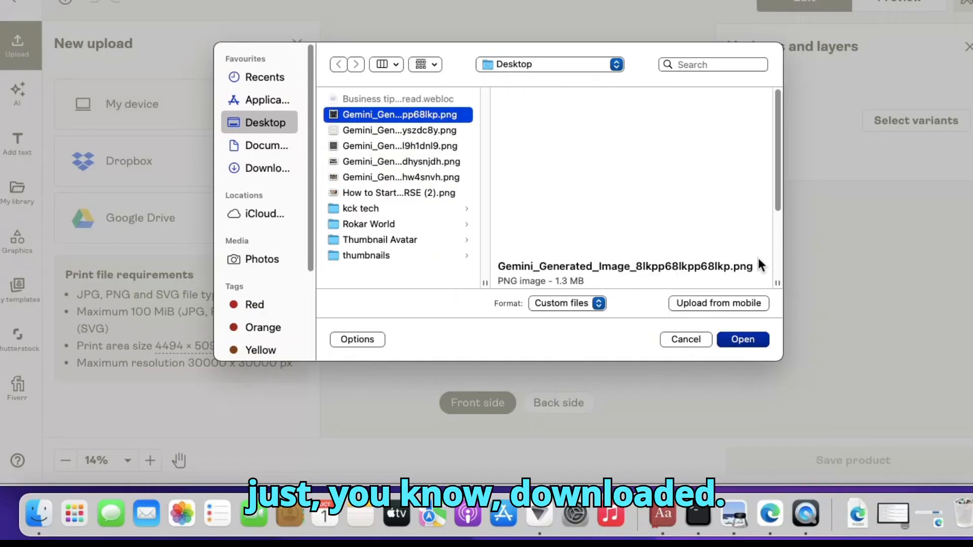
pyautogui.click(393, 129)
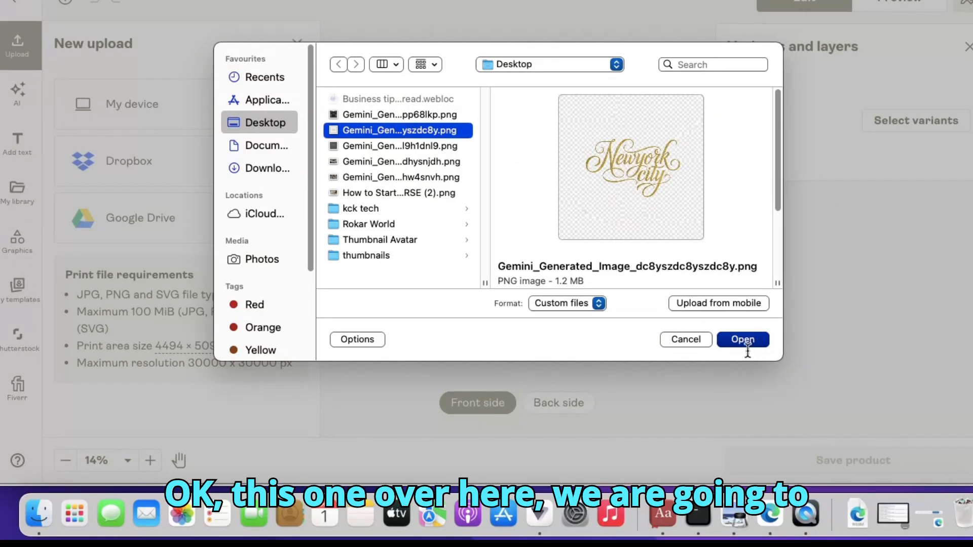
pyautogui.click(742, 342)
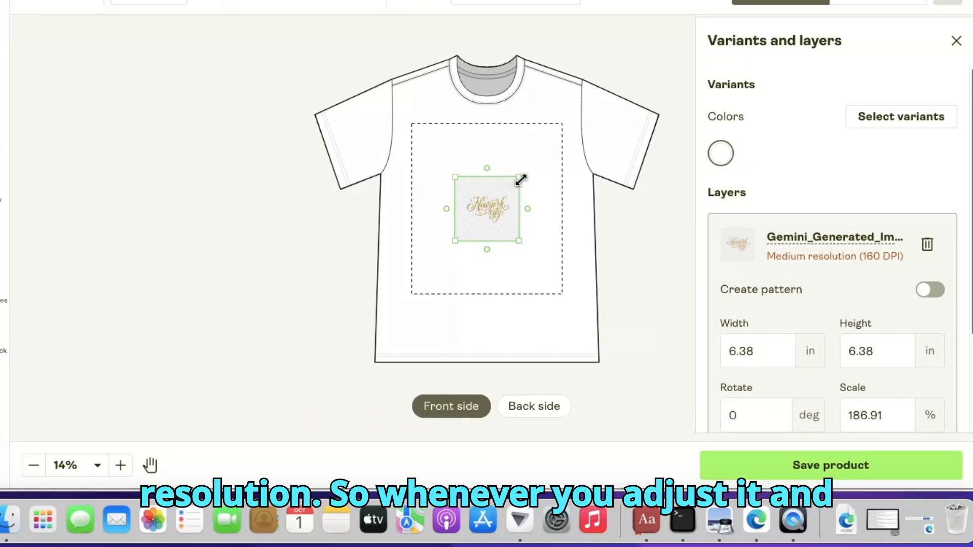
# Enlarge and reposition the design to about 19 in wide, covering the print area
pyautogui.moveTo(520, 180); pyautogui.dragTo(541, 155)
pyautogui.moveTo(570, 95); pyautogui.dragTo(571, 93)
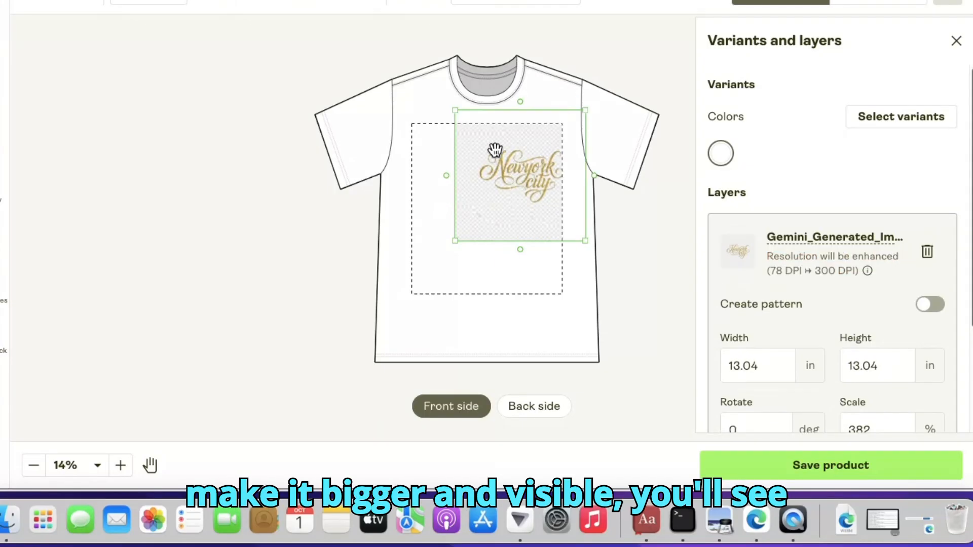
pyautogui.moveTo(495, 149); pyautogui.dragTo(450, 164)
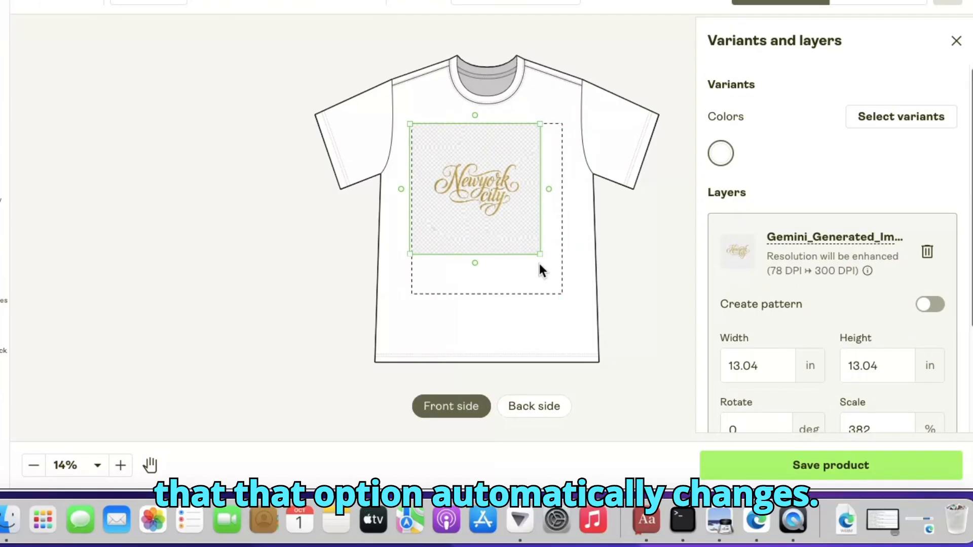
pyautogui.moveTo(542, 258); pyautogui.dragTo(572, 343)
pyautogui.moveTo(528, 212)
pyautogui.mouseDown()
pyautogui.moveTo(494, 211)
pyautogui.moveTo(519, 208)
pyautogui.mouseUp()
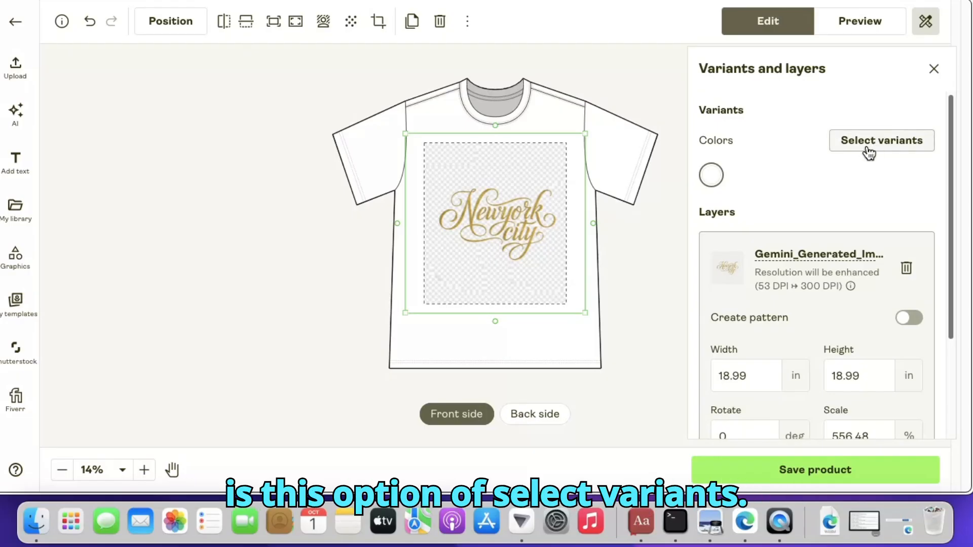
# Open the variant selection and add the Black colour
pyautogui.click(867, 148)
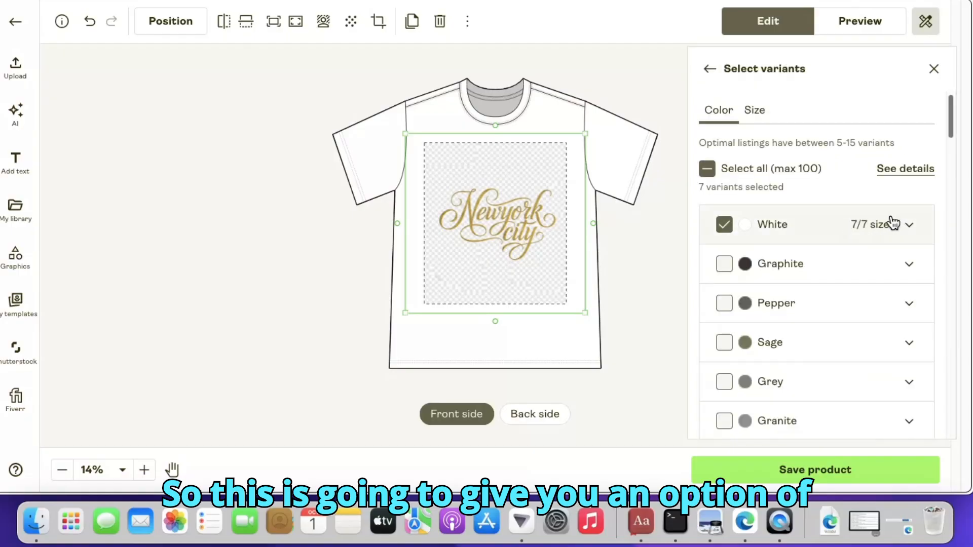
pyautogui.moveTo(953, 125); pyautogui.dragTo(960, 163)
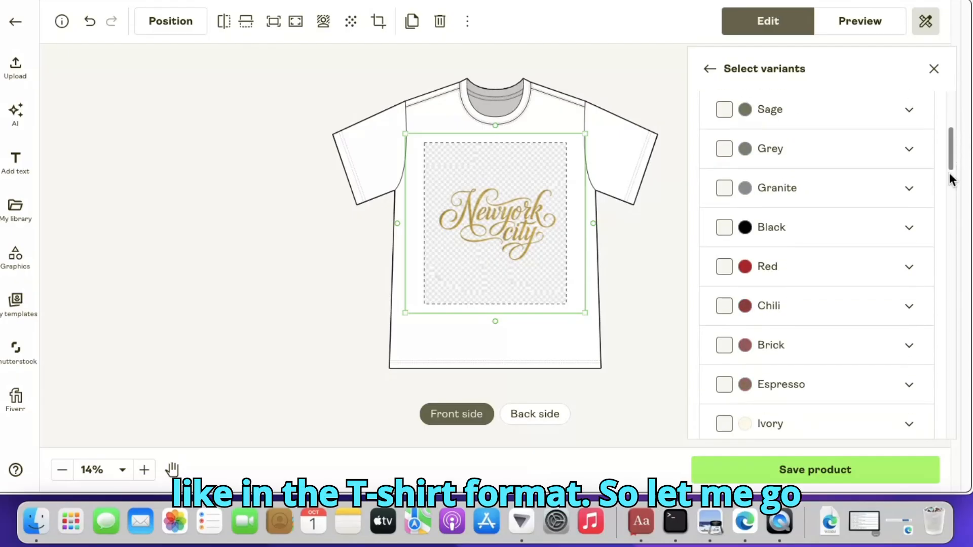
pyautogui.click(725, 227)
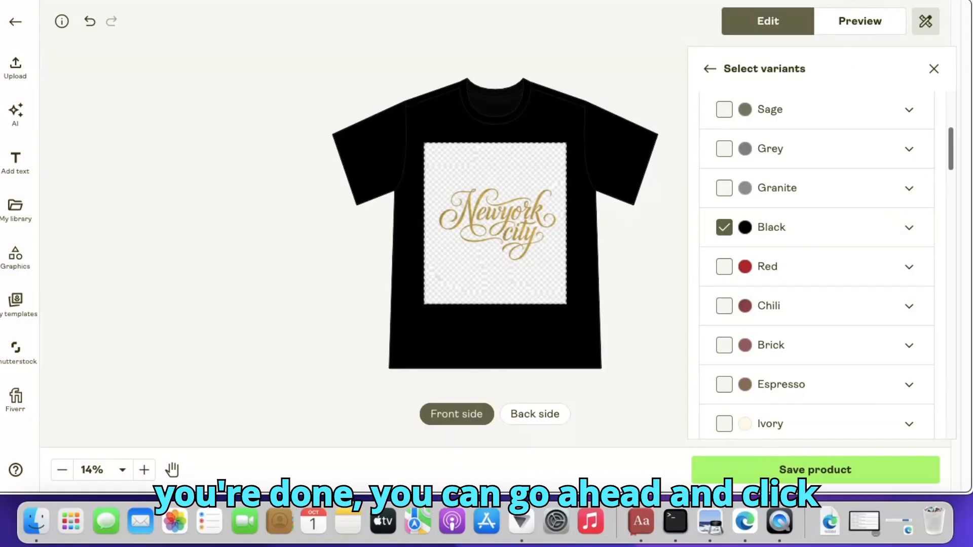
# Preview the product mockups on the Person 1 and Person 3 Front models
pyautogui.click(875, 24)
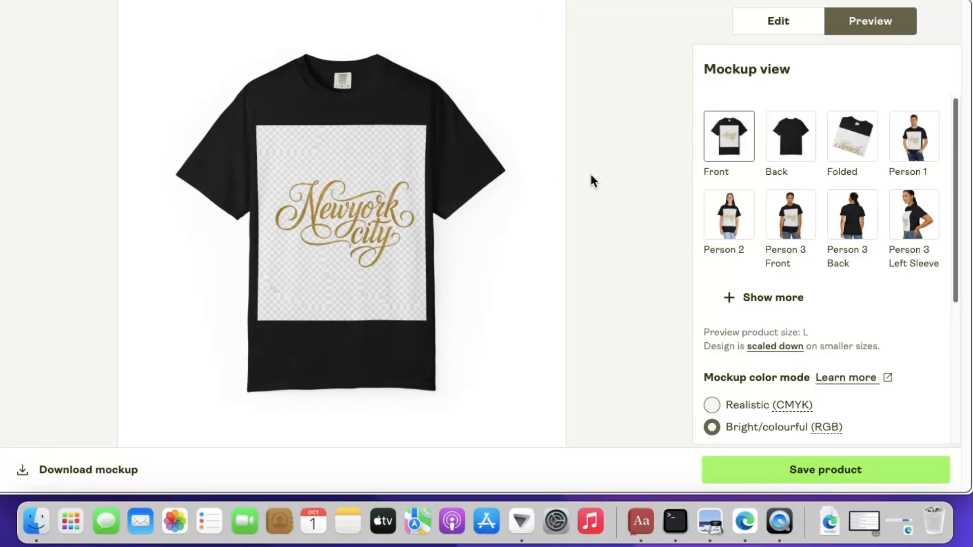
pyautogui.click(910, 149)
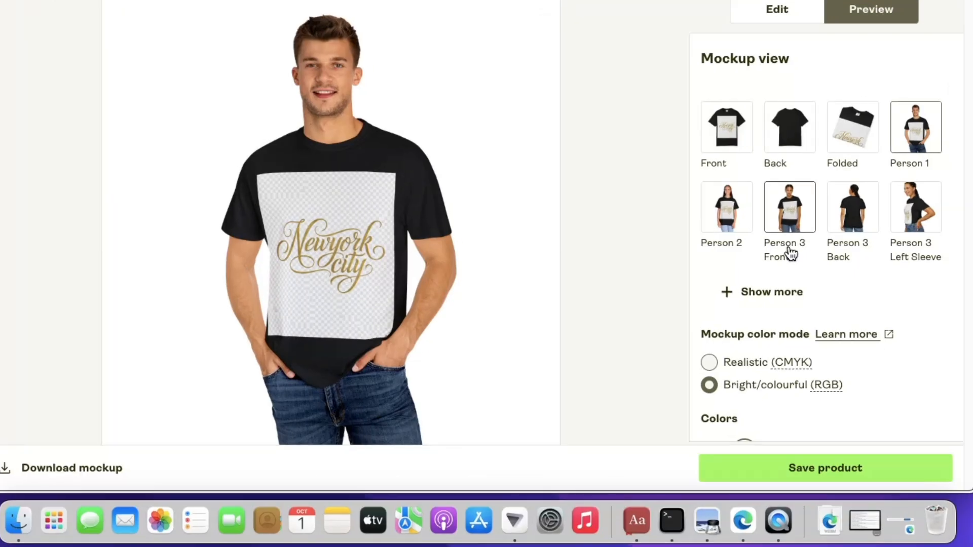
pyautogui.click(787, 216)
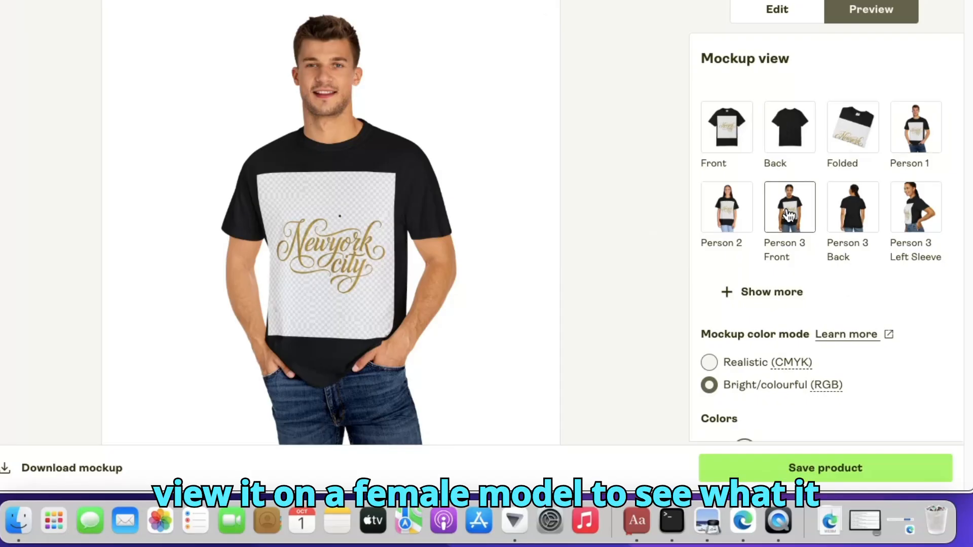